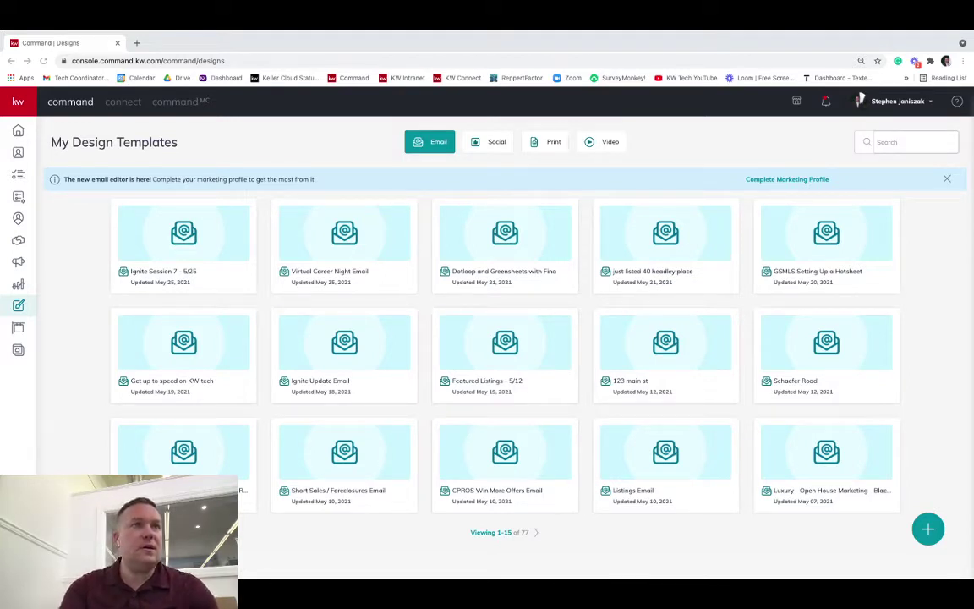
Create a new email design in Designs, starting from a new template instead of an existing one
click(19, 103)
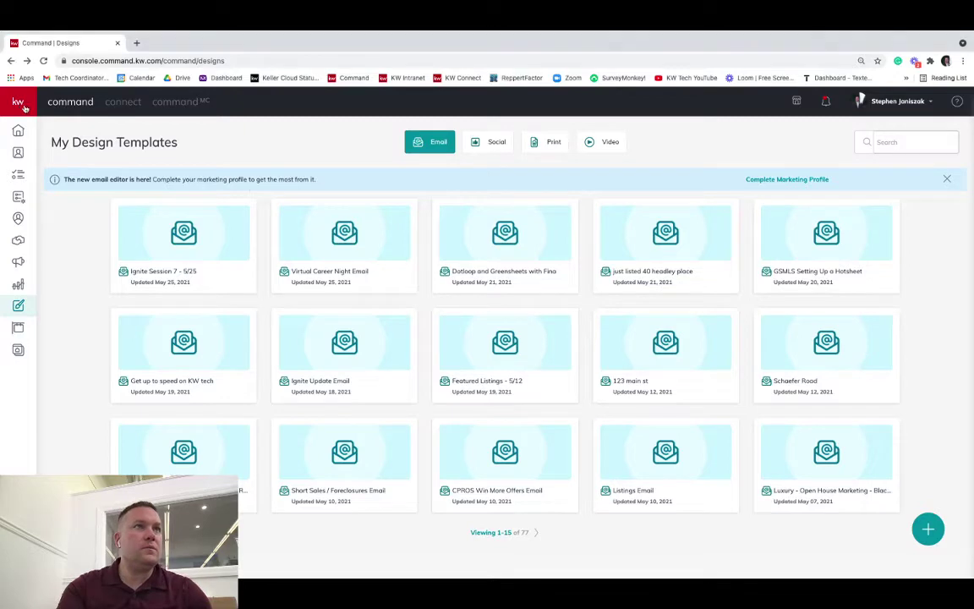
mouse_move(47, 279)
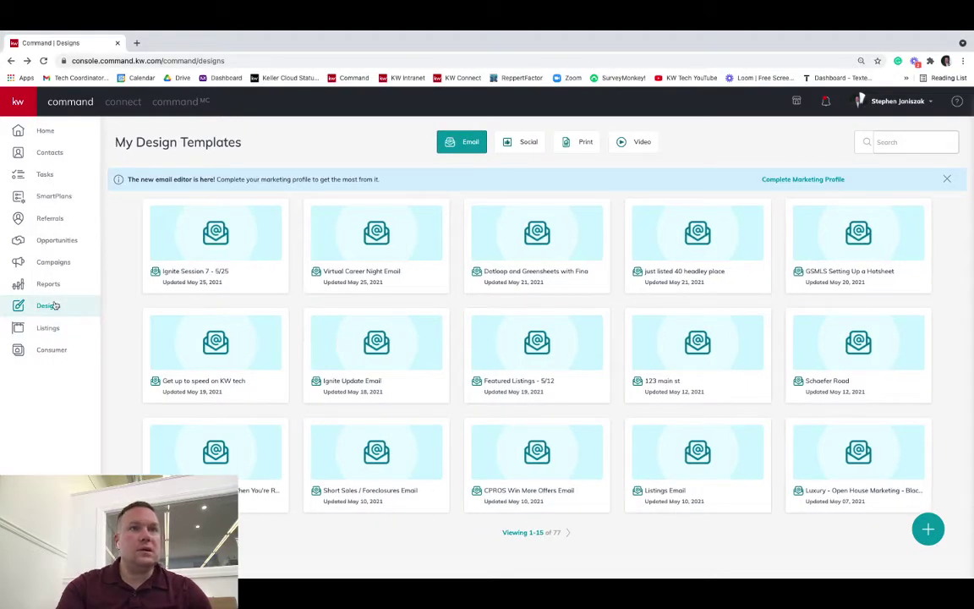
click(928, 530)
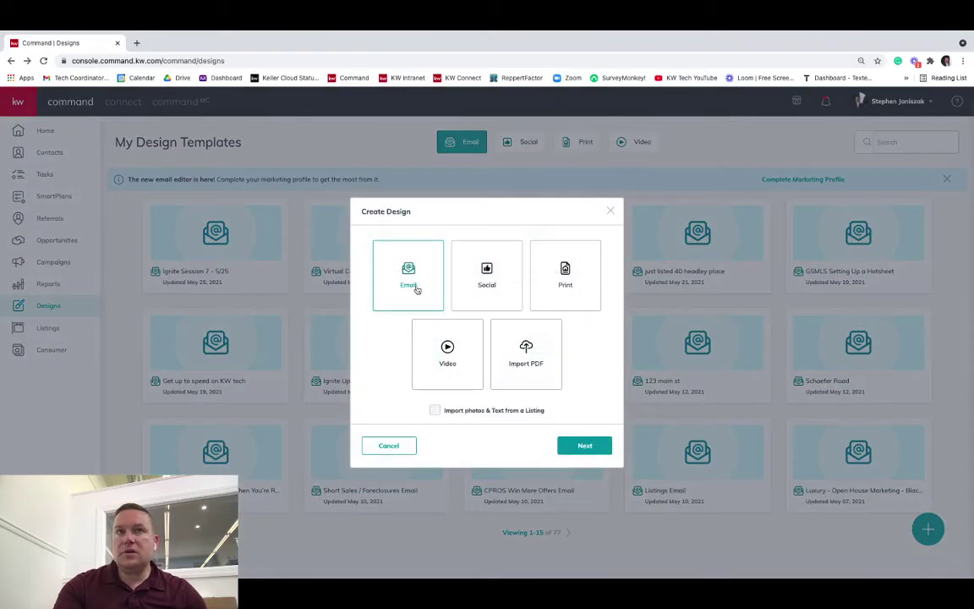
click(585, 446)
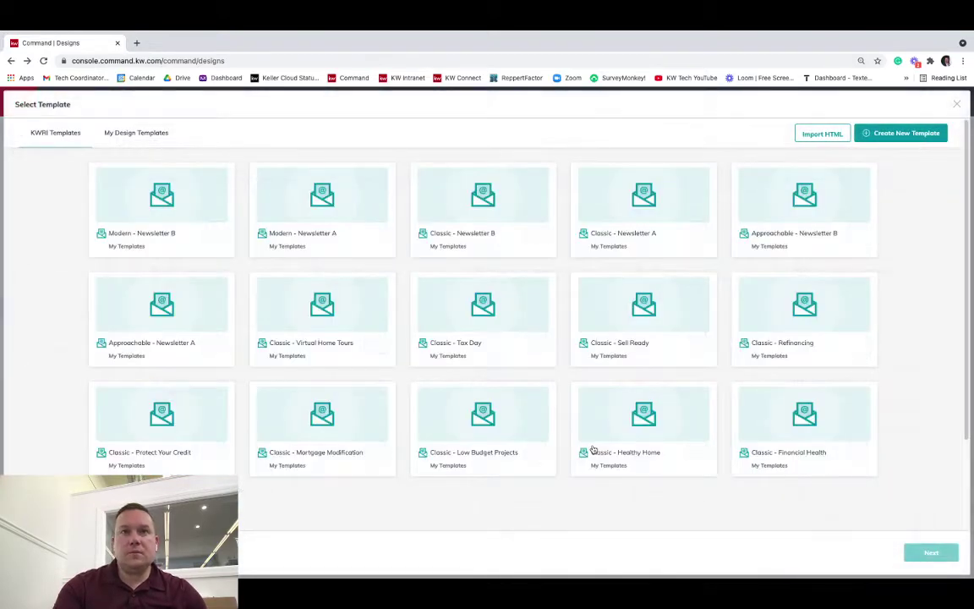
click(919, 137)
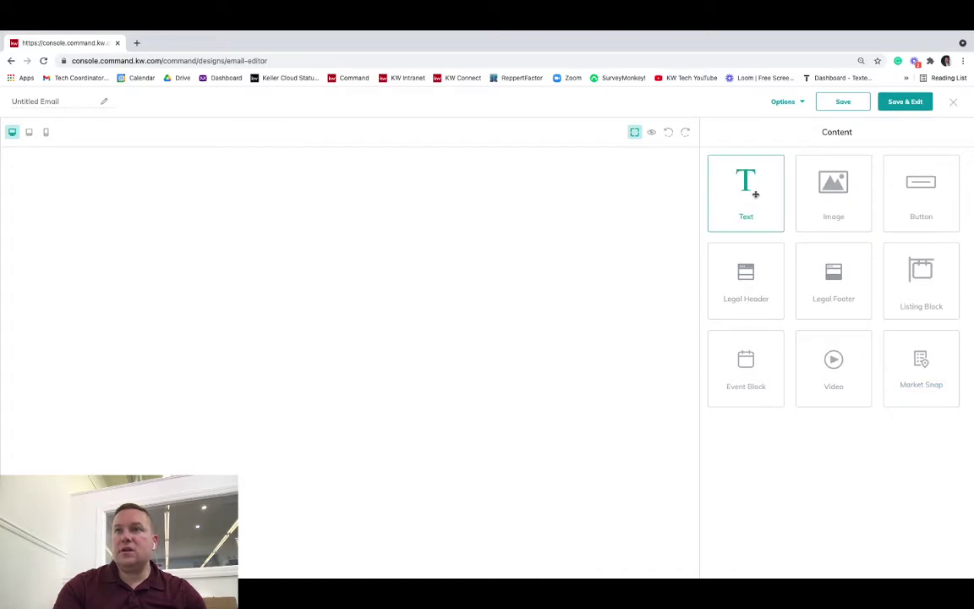
Add a Legal Header block to the top of the empty email and check it in the desktop preview
drag(748, 277, 550, 197)
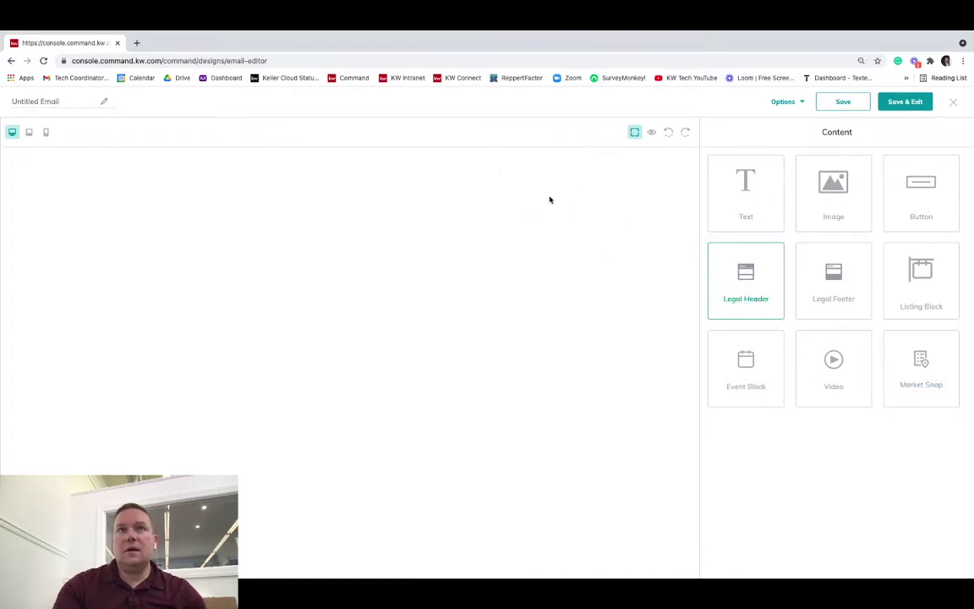
click(795, 101)
click(791, 130)
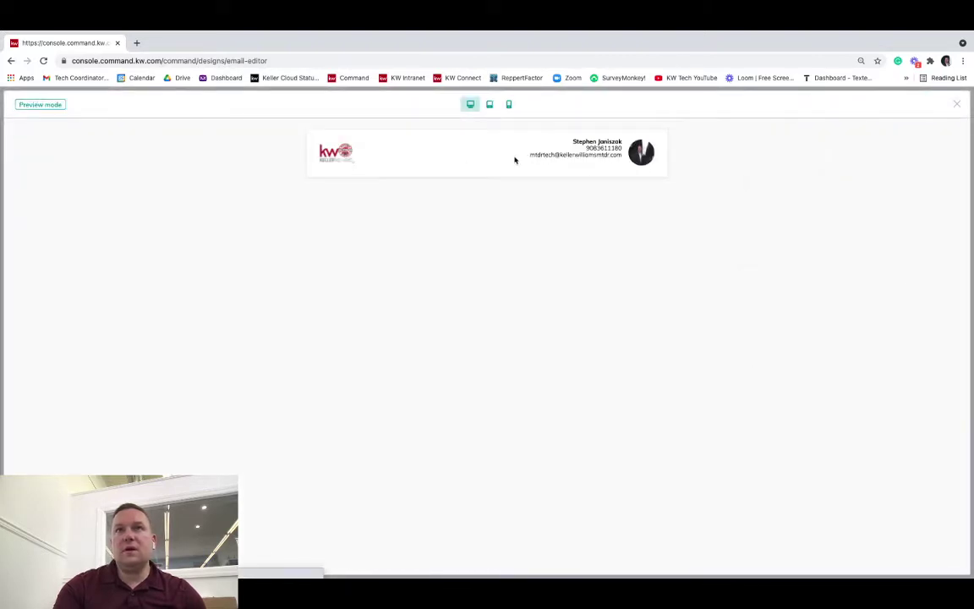
click(957, 106)
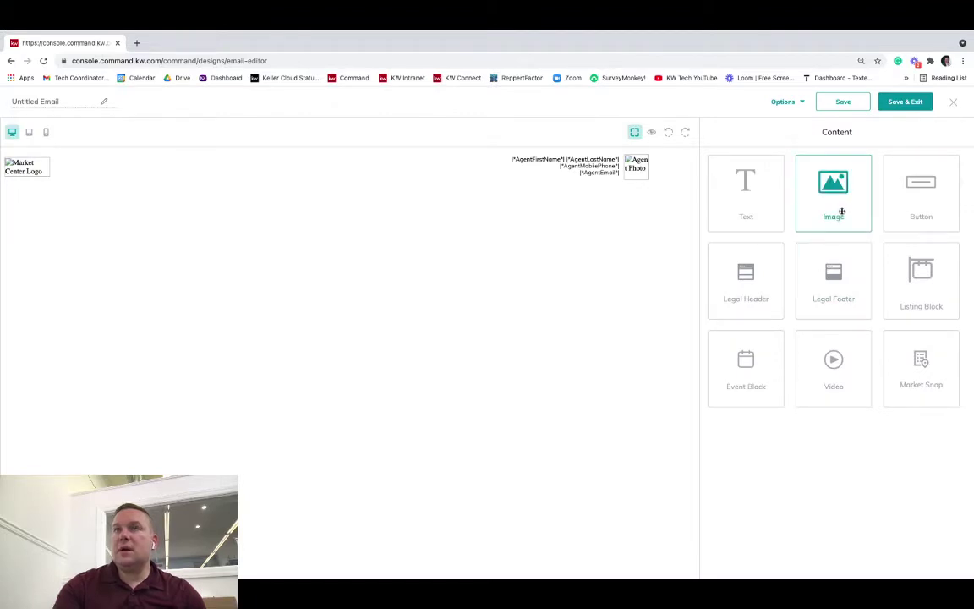
Add an image block below the legal header and fill it with untitleddesign_1_original (3).jpg, uploaded from the desktop folder "untitled folder 2"
drag(848, 206, 563, 289)
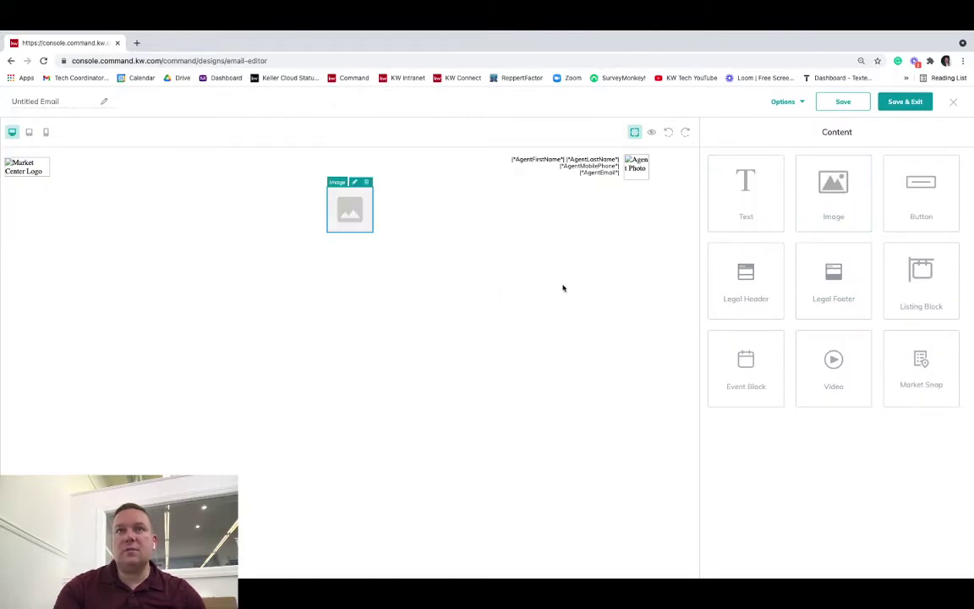
click(355, 183)
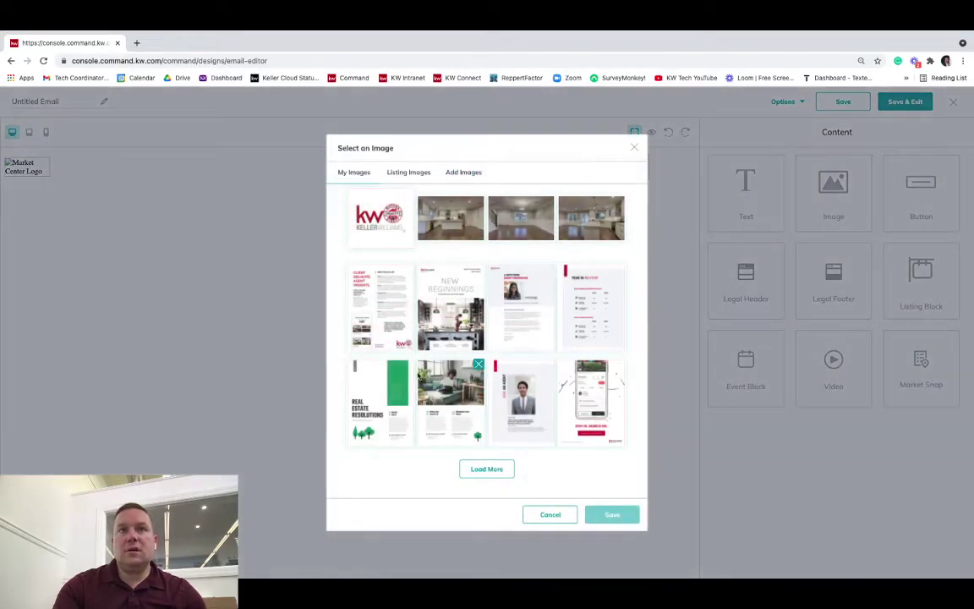
click(461, 173)
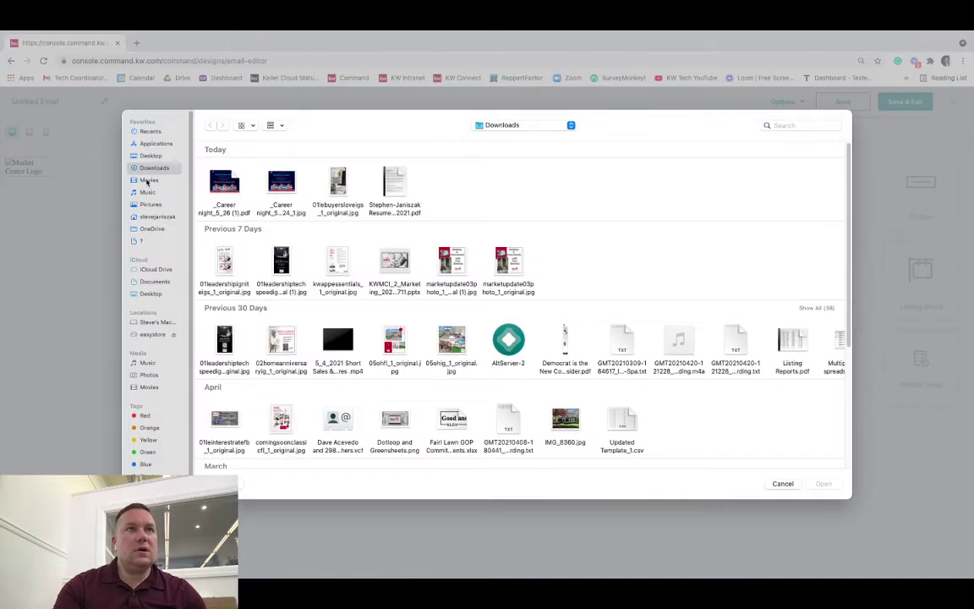
click(149, 155)
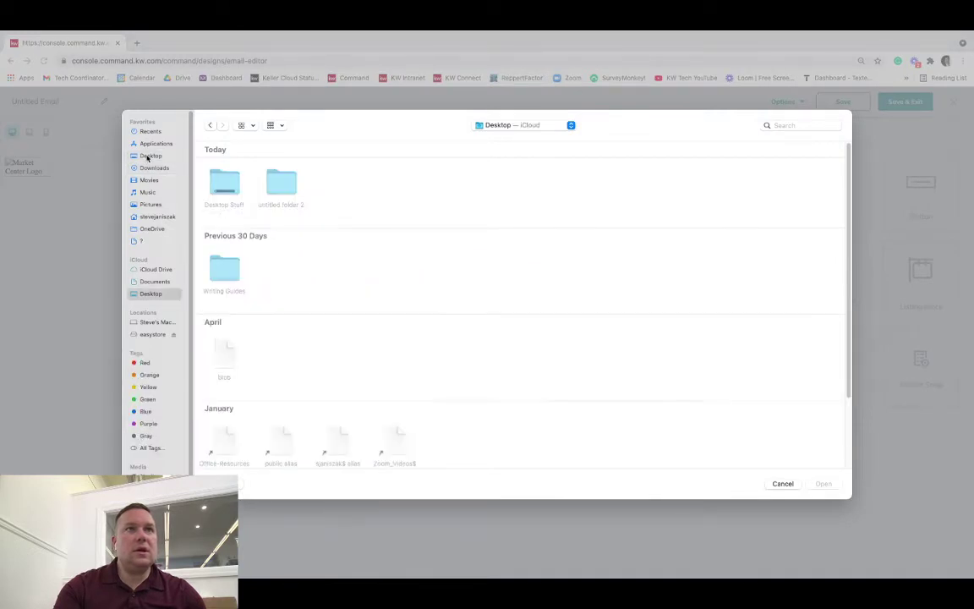
double_click(280, 185)
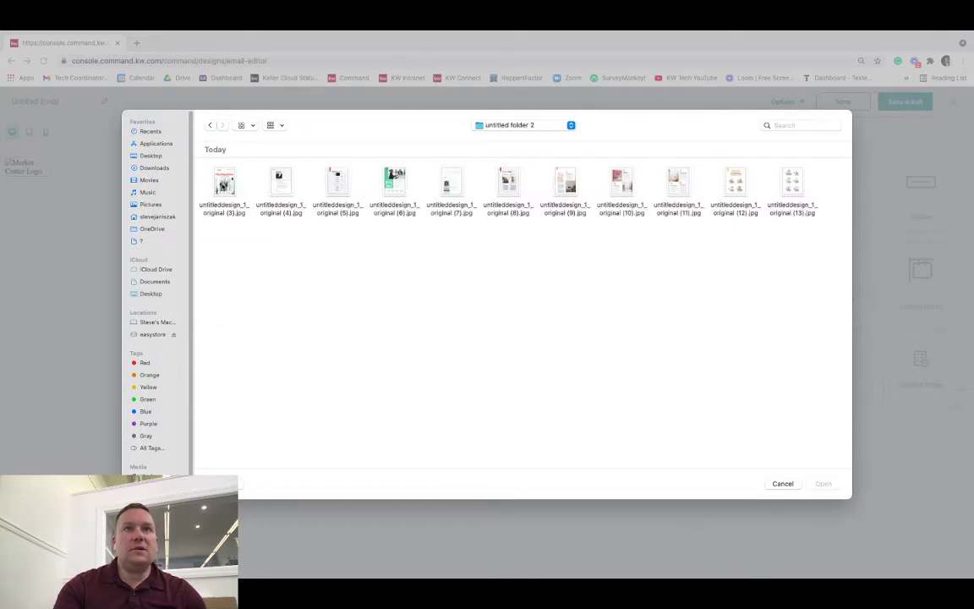
click(224, 182)
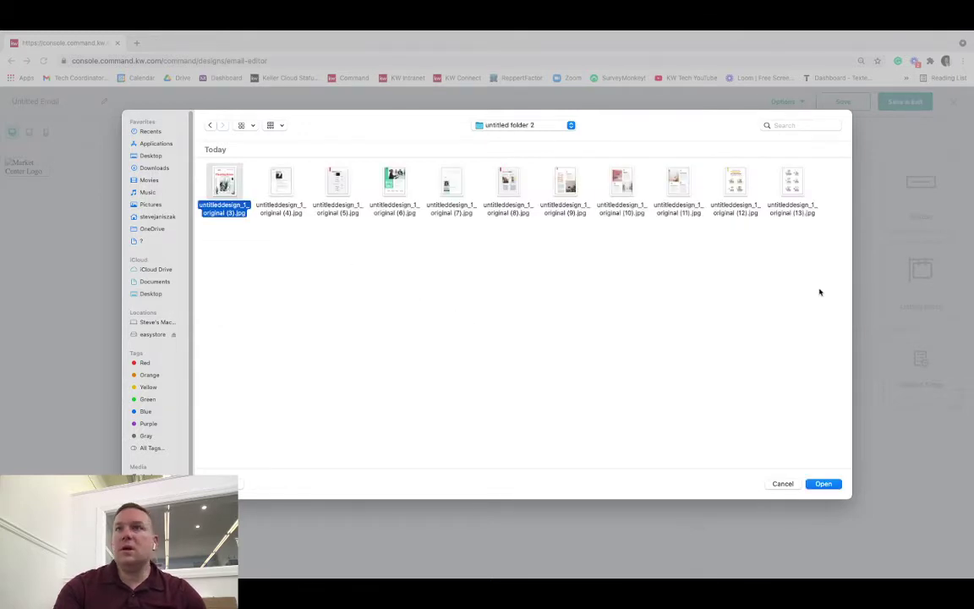
click(824, 484)
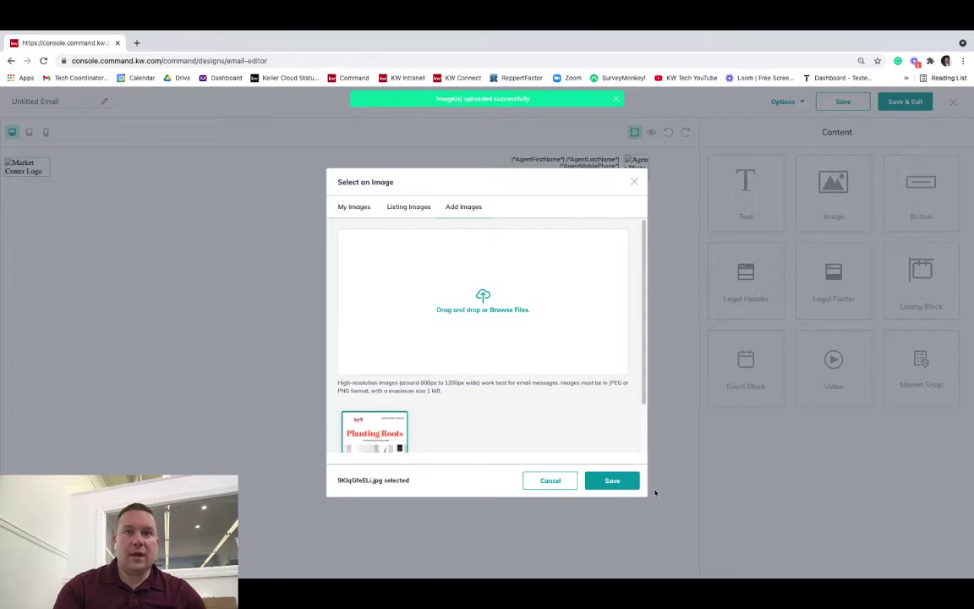
click(628, 481)
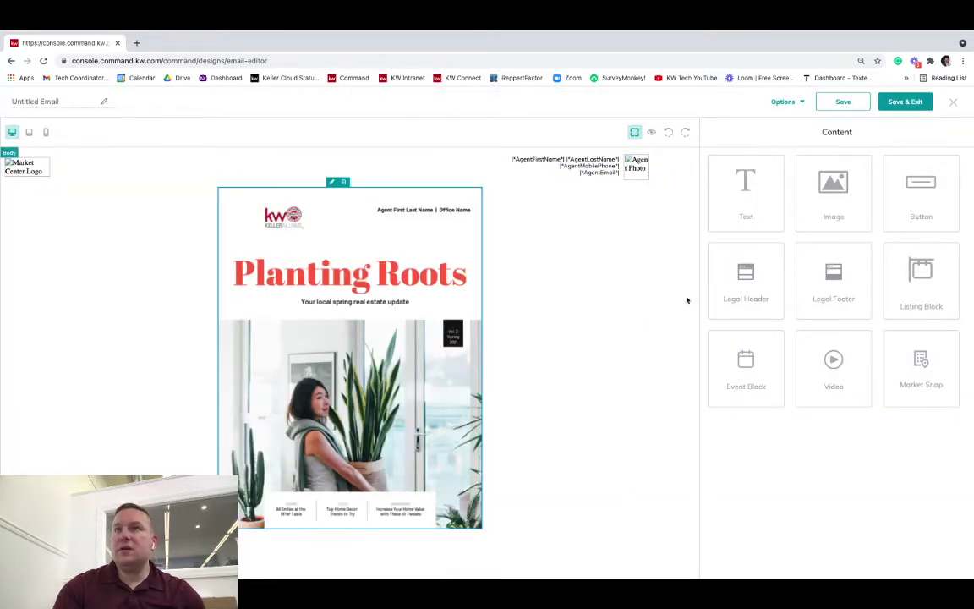
Add an image block below the Planting Roots cover and fill it with the uploaded file untitleddesign_1_original (4).jpg from "untitled folder 2"
drag(819, 210, 469, 534)
click(354, 525)
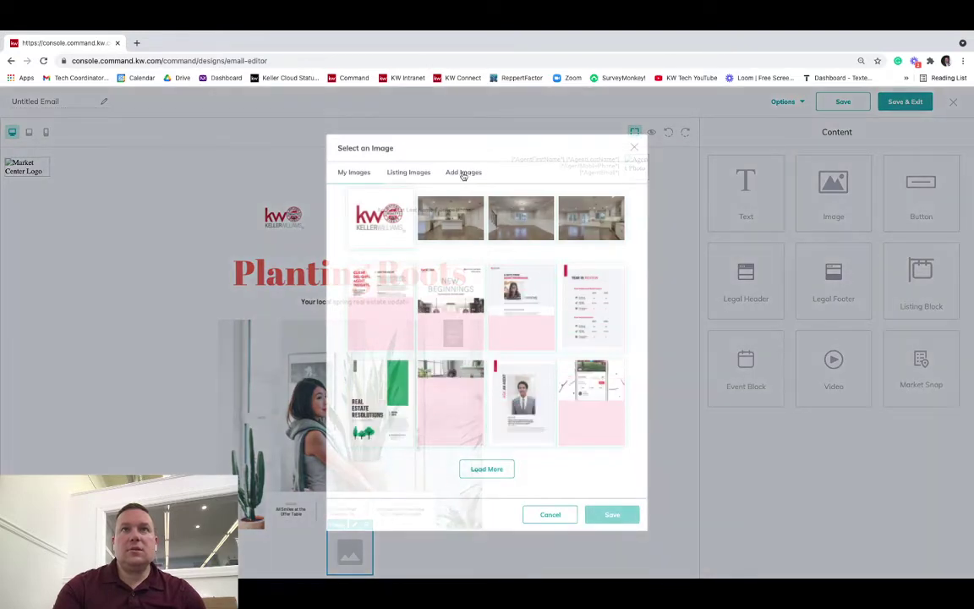
click(462, 172)
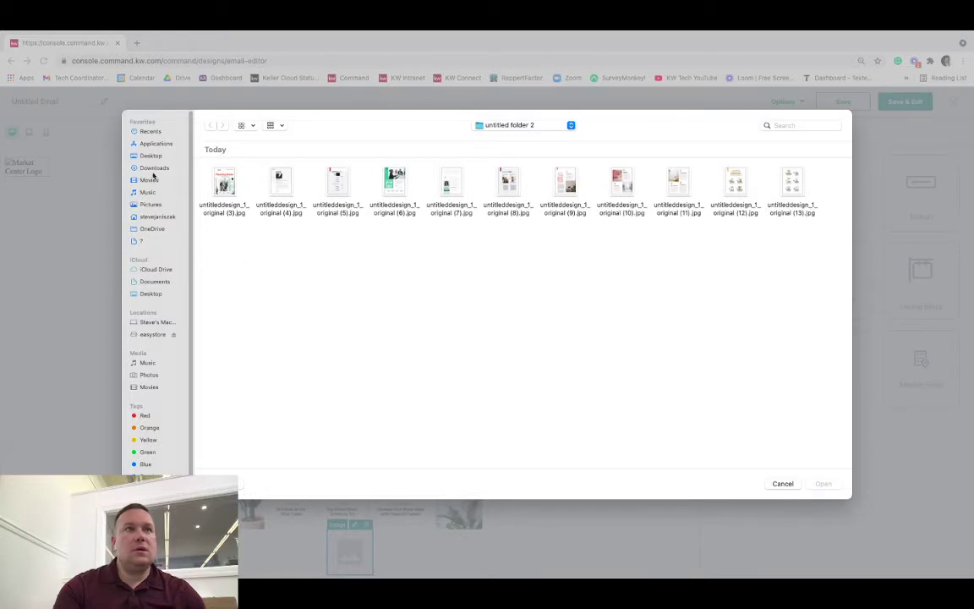
click(150, 156)
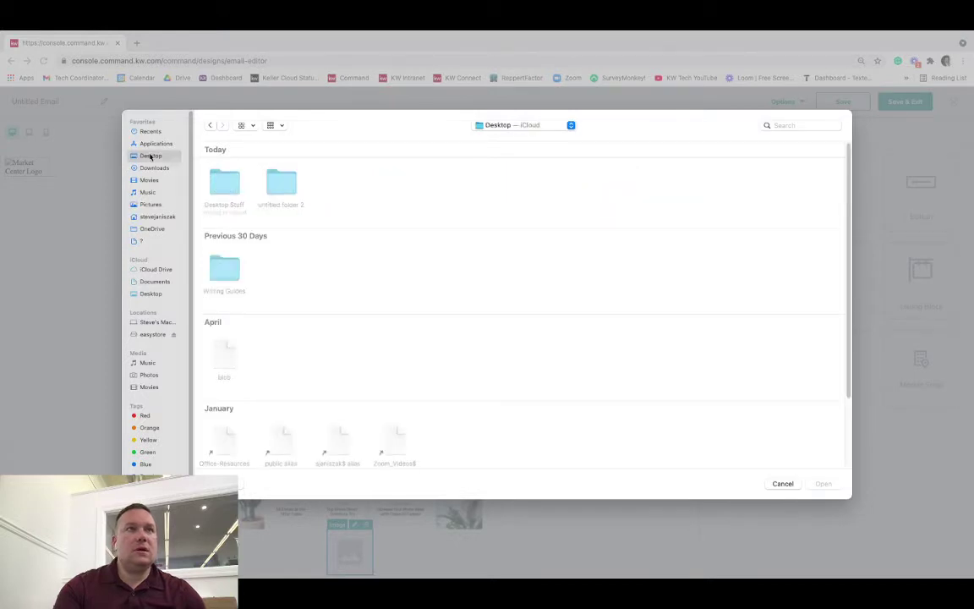
click(280, 188)
double_click(280, 188)
click(280, 187)
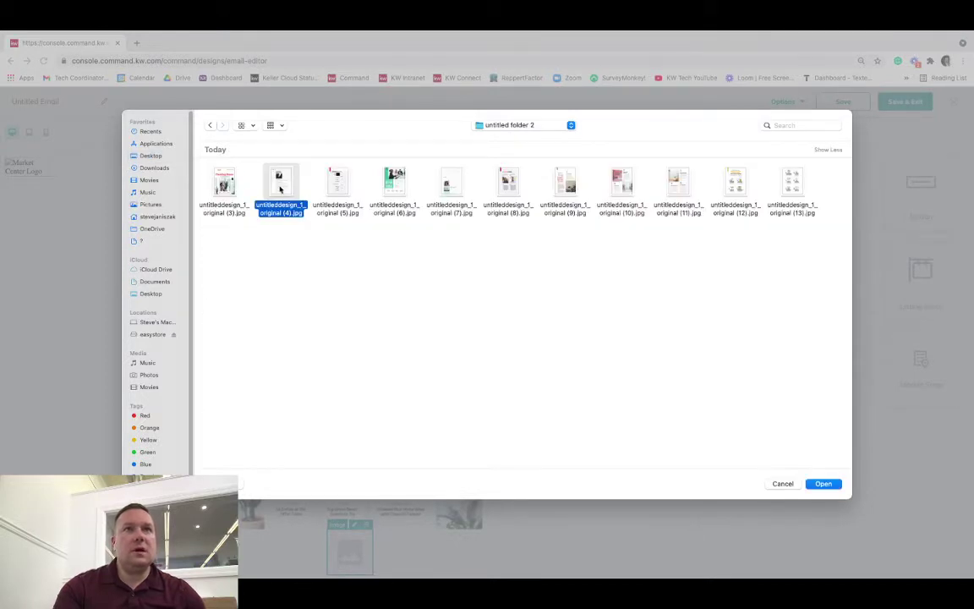
click(836, 483)
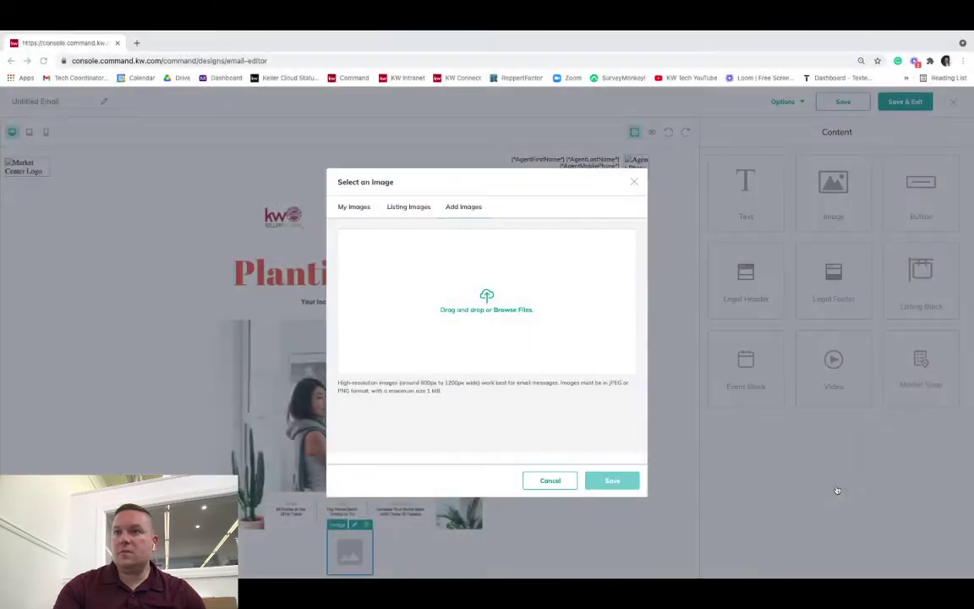
click(388, 442)
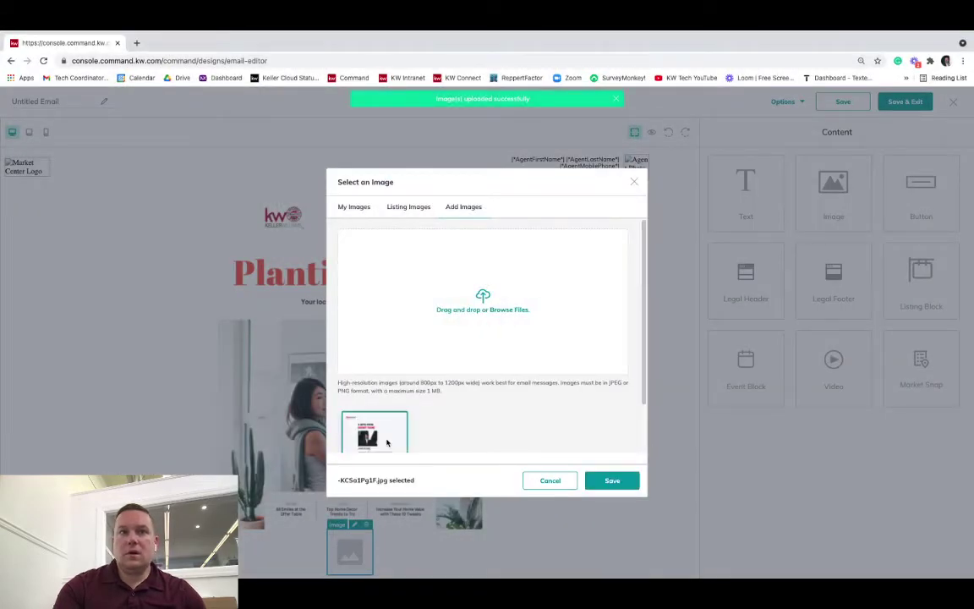
click(612, 481)
Add an image block below the agent note page and fill it with the uploaded file untitleddesign_1_original (5).jpg
scroll(612, 488, down, 5)
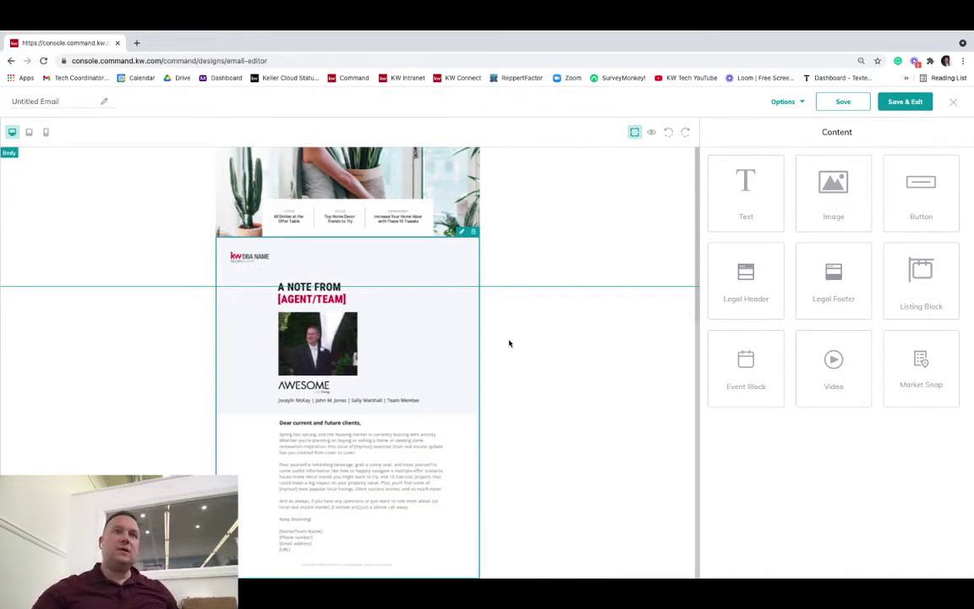
scroll(509, 343, up, 4)
scroll(509, 342, down, 4)
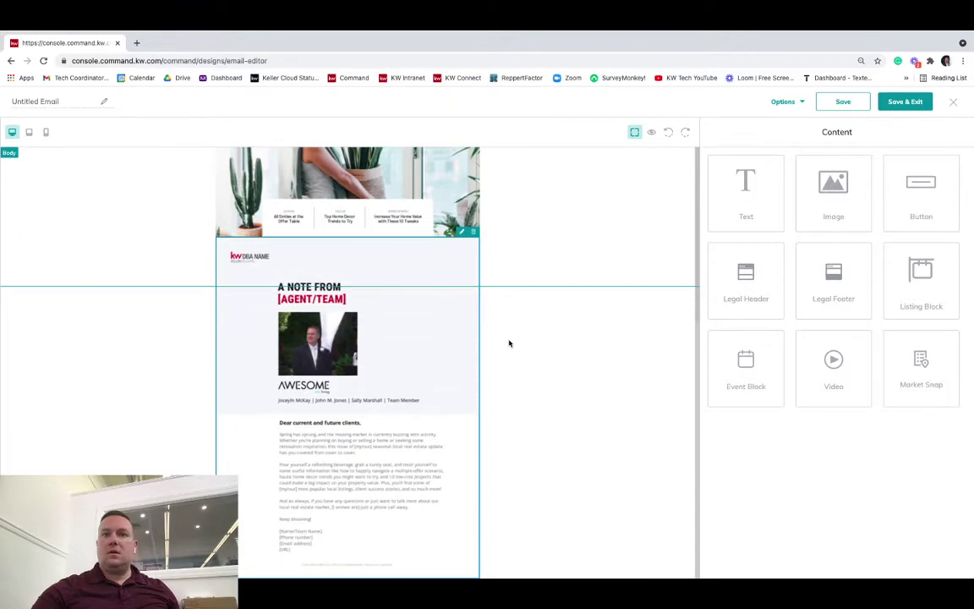
drag(833, 187, 598, 541)
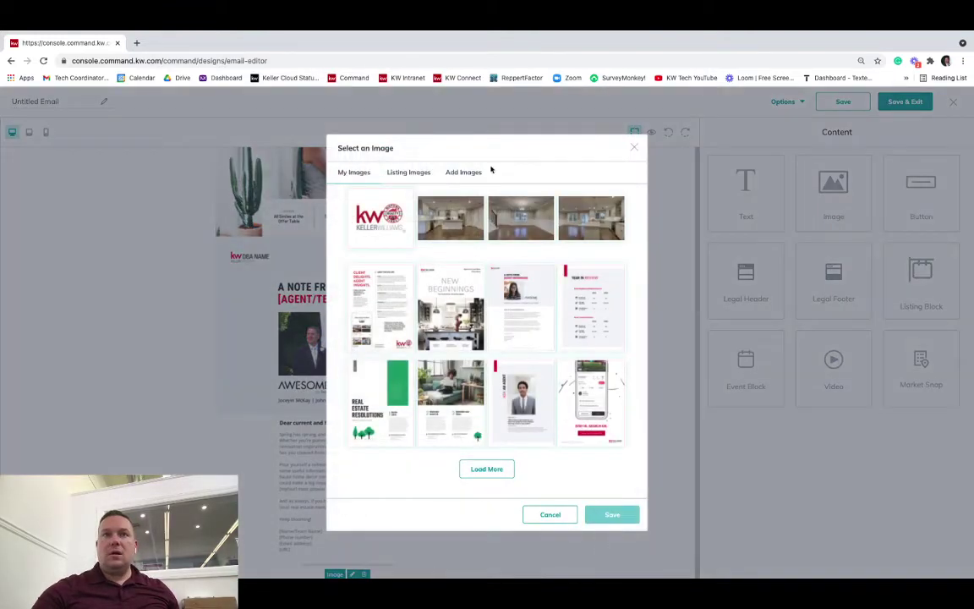
click(461, 171)
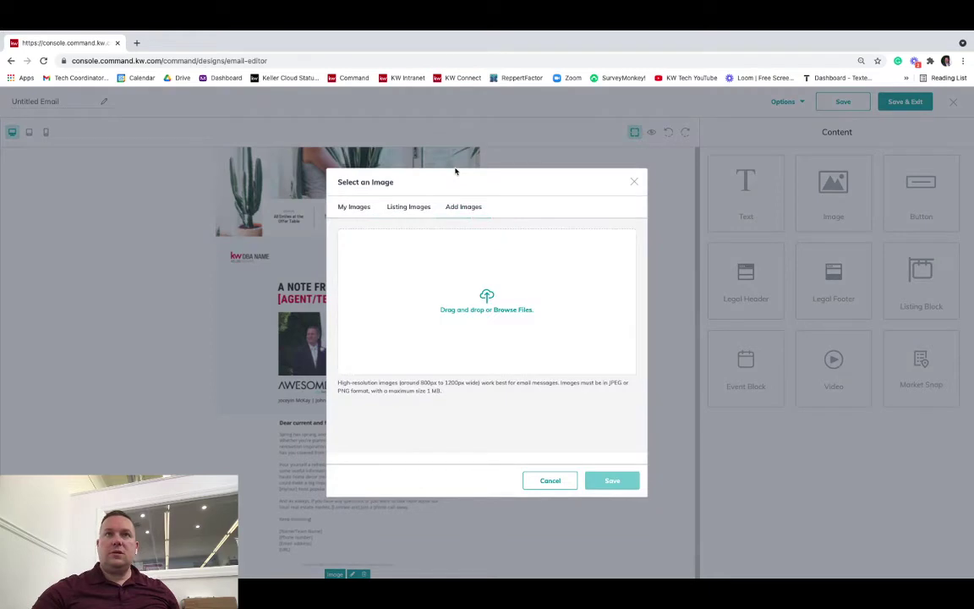
click(487, 296)
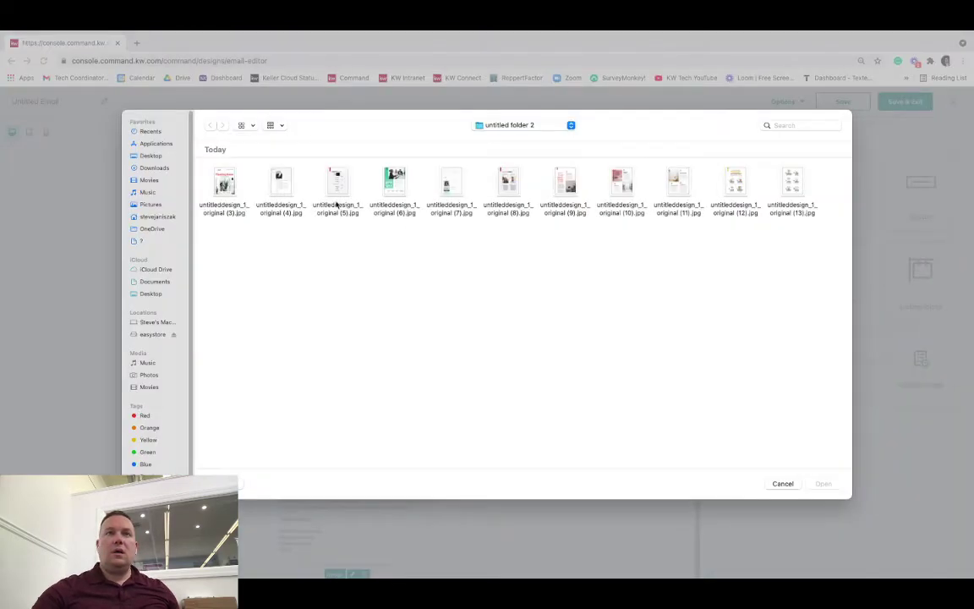
click(339, 194)
key(Return)
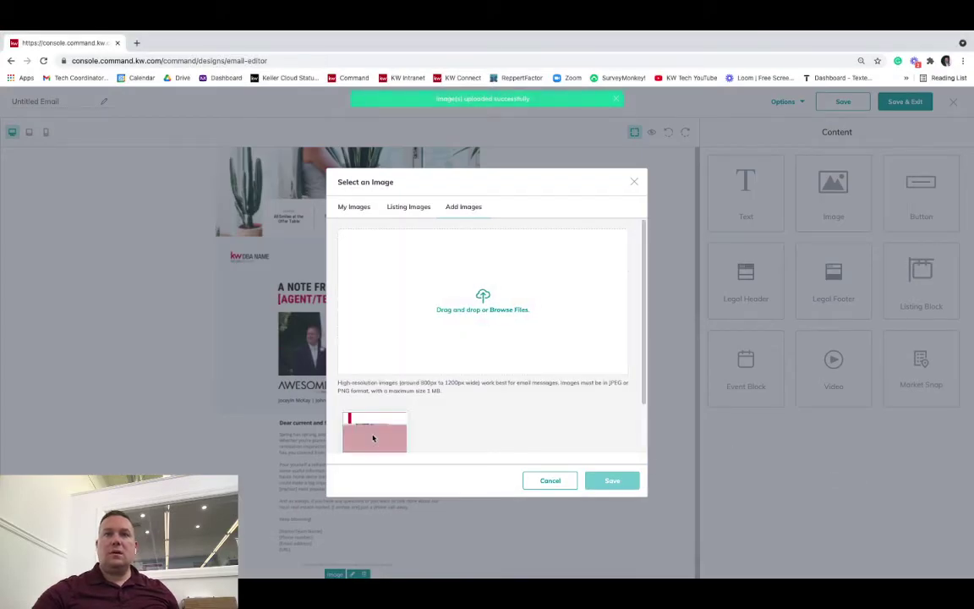
click(373, 436)
click(602, 481)
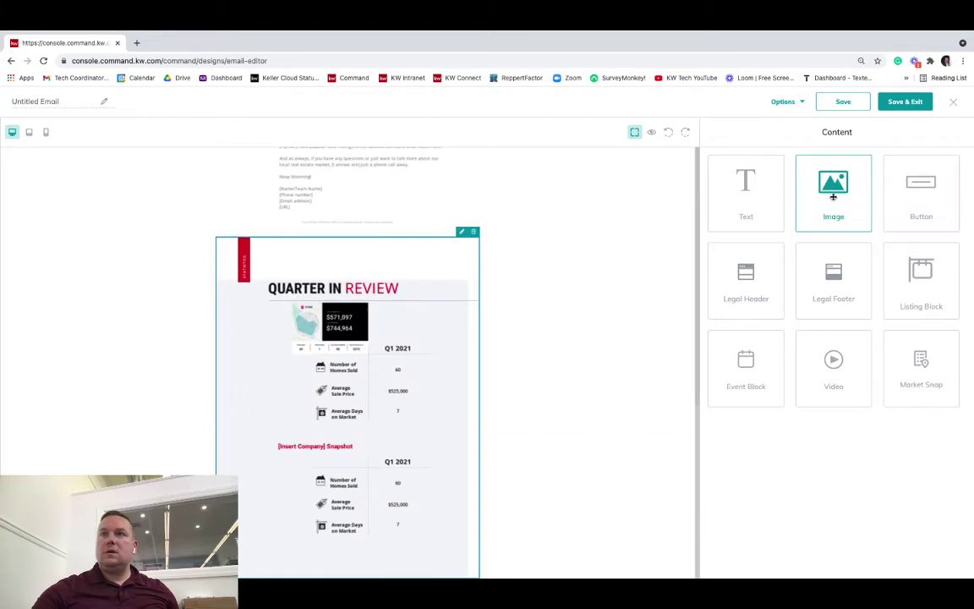
Add an image block below the Quarter in Review page and fill it with the uploaded file untitleddesign_1_original (6).jpg
drag(833, 193, 631, 513)
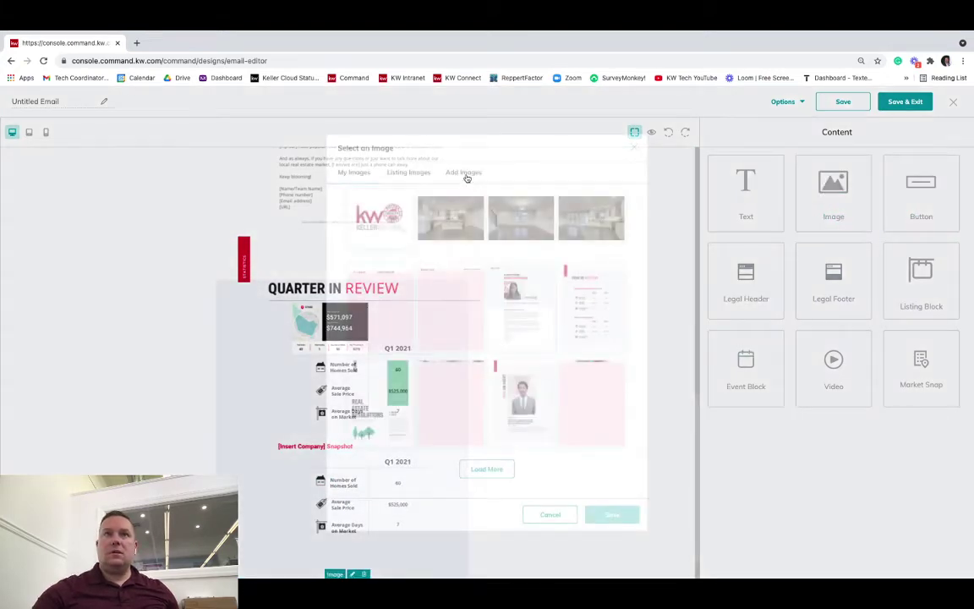
click(467, 176)
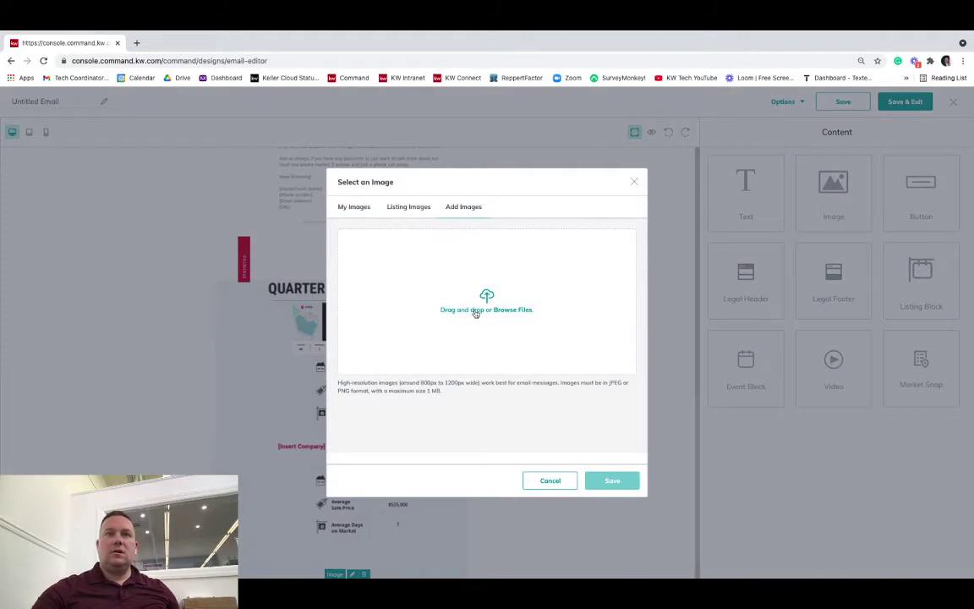
click(475, 312)
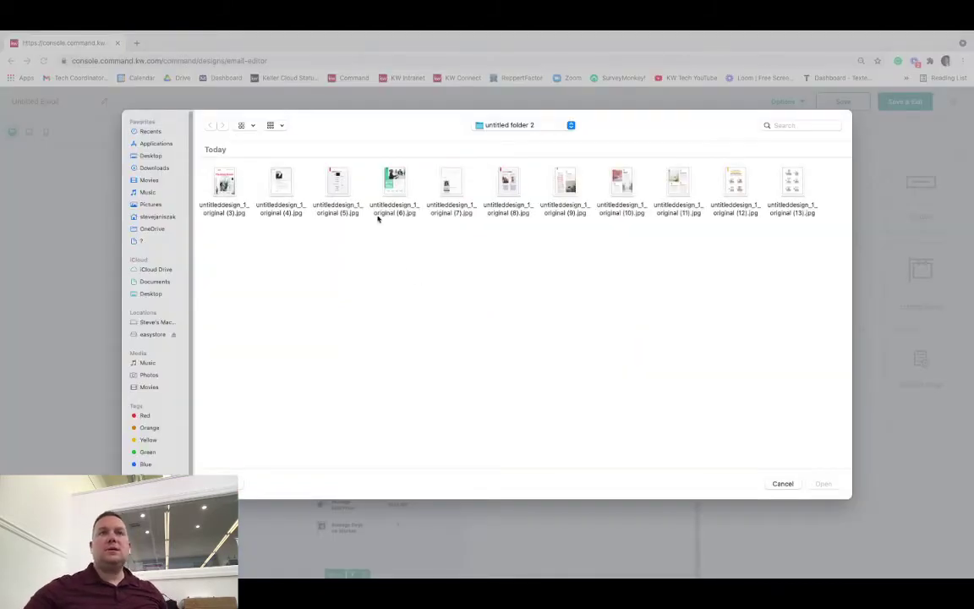
click(394, 182)
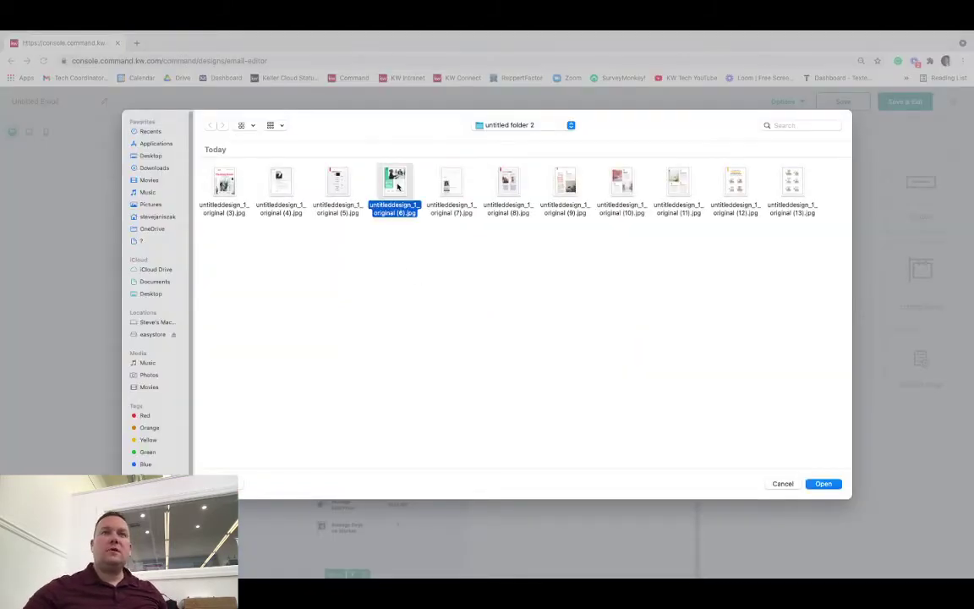
click(823, 484)
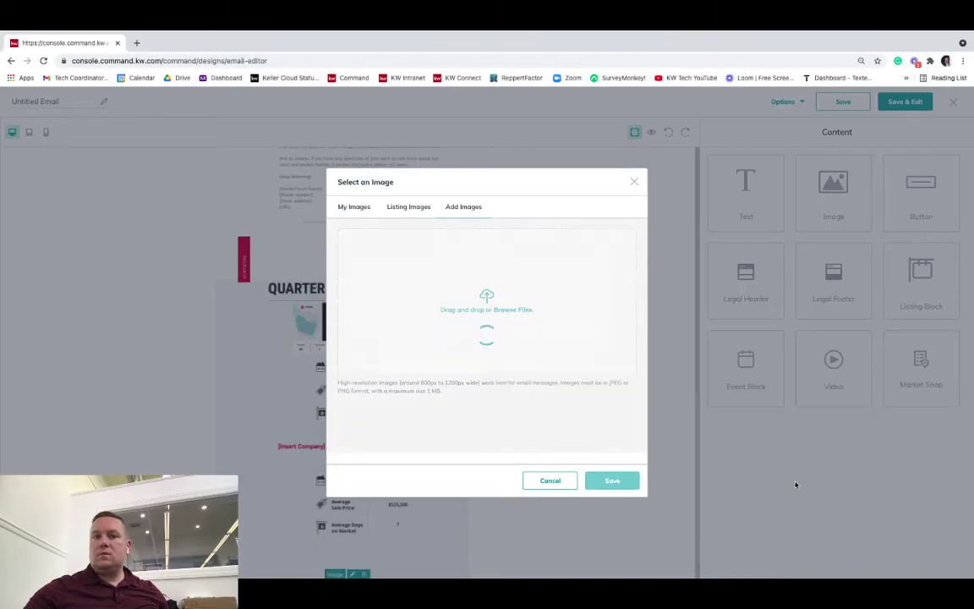
click(395, 444)
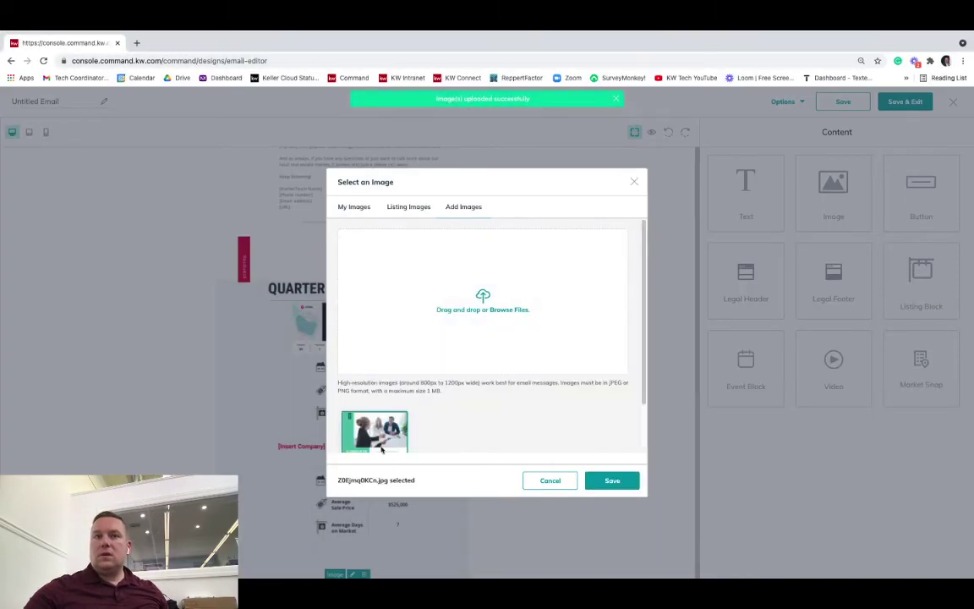
click(611, 480)
Add an image block below the Offer Table page and fill it with untitleddesign_1_original (7).jpg, uploaded from "untitled folder 2"
scroll(609, 484, down, 3)
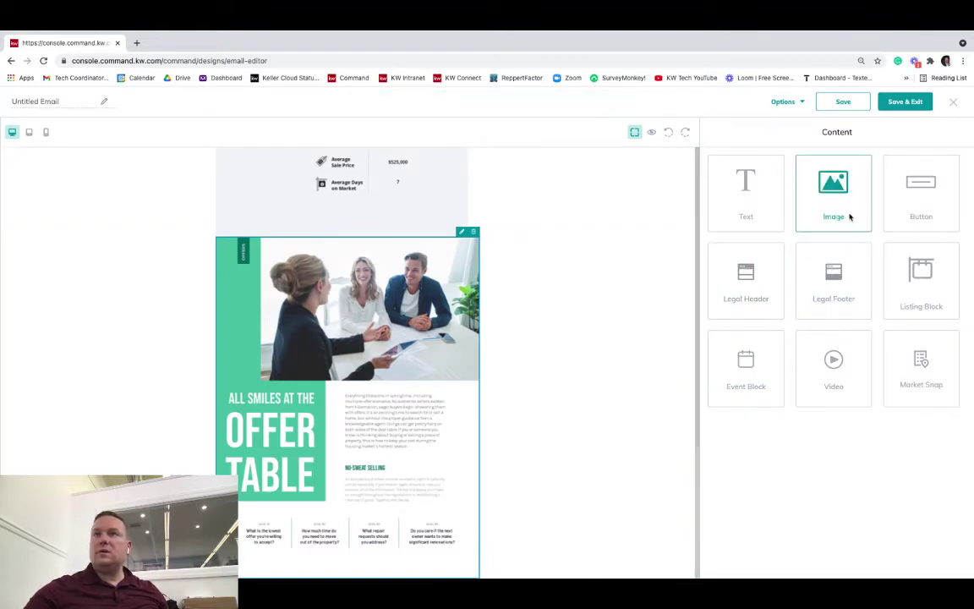
drag(846, 209, 550, 574)
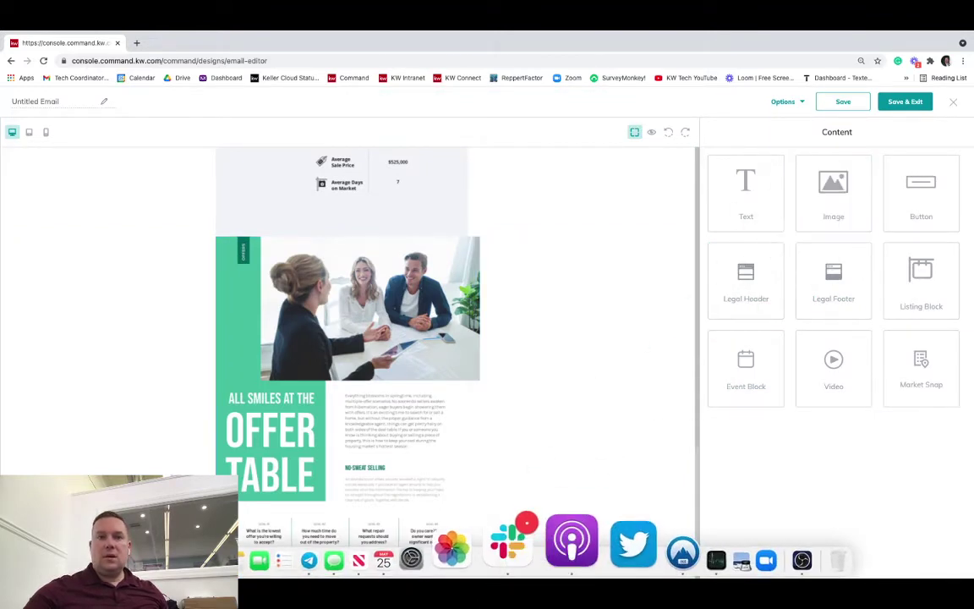
drag(833, 195, 607, 486)
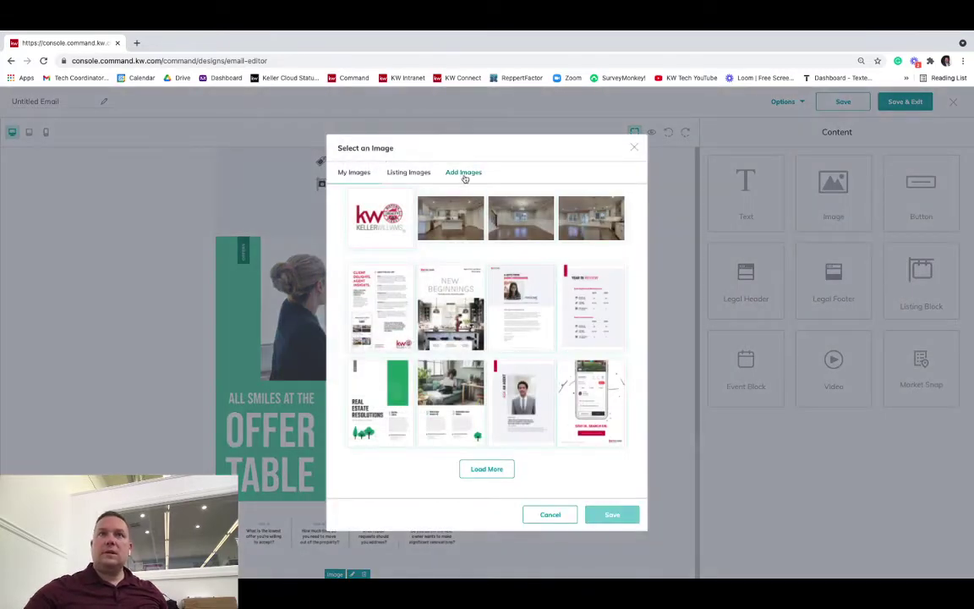
click(464, 173)
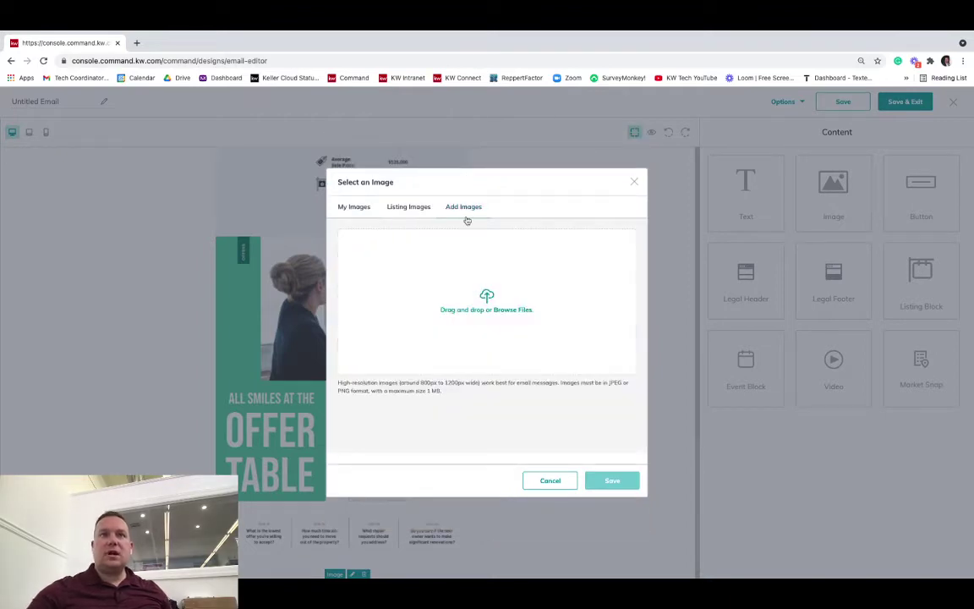
click(402, 327)
click(449, 194)
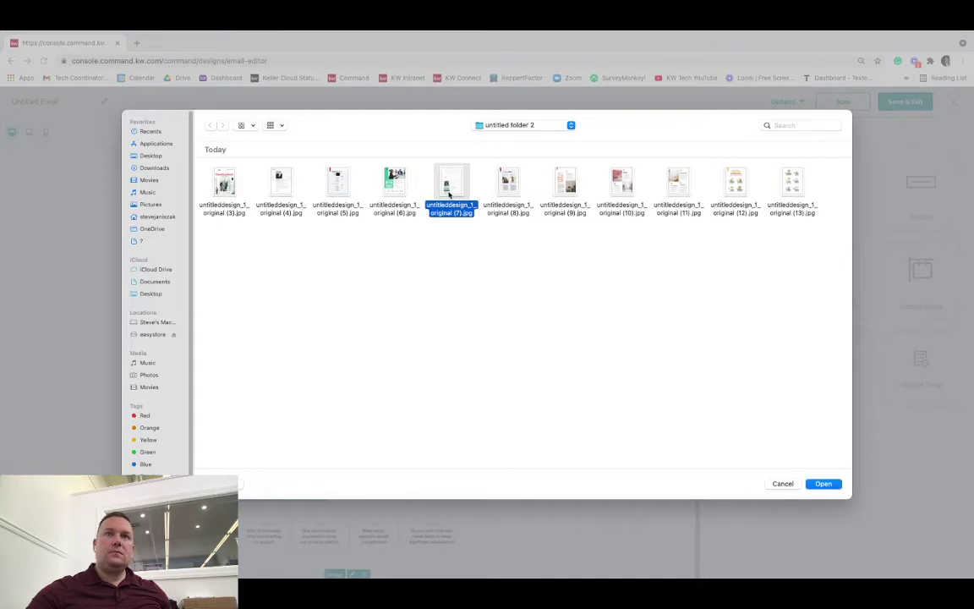
click(829, 486)
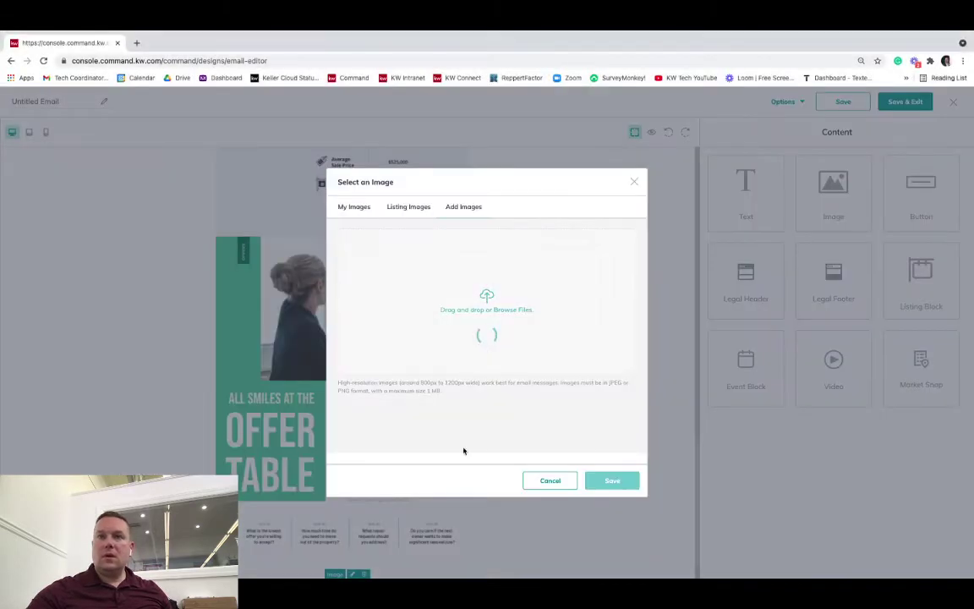
click(377, 443)
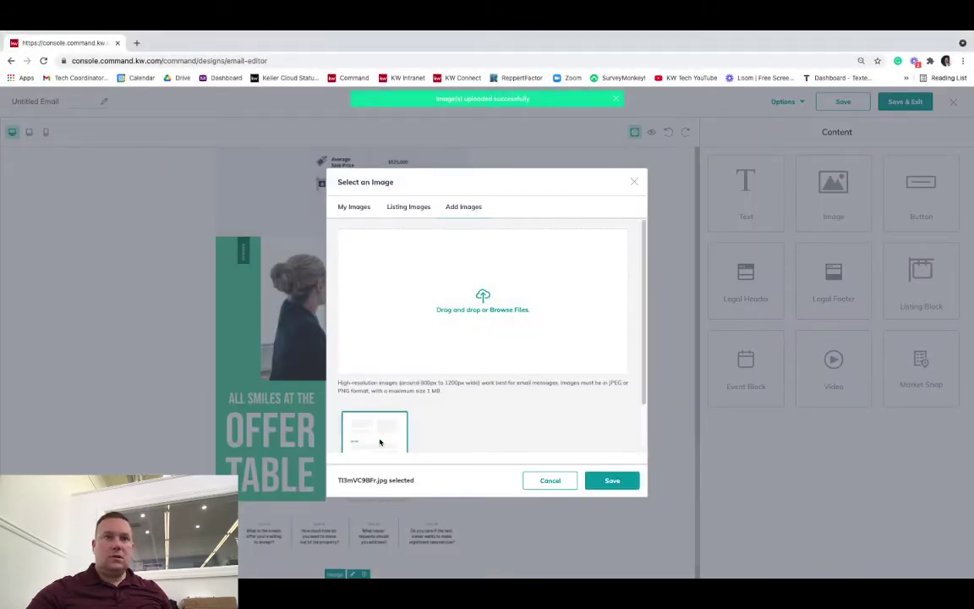
click(592, 479)
Add an image block below the Breezy Buying page and fill it with the uploaded file untitleddesign_1_original (8).jpg
scroll(616, 483, down, 5)
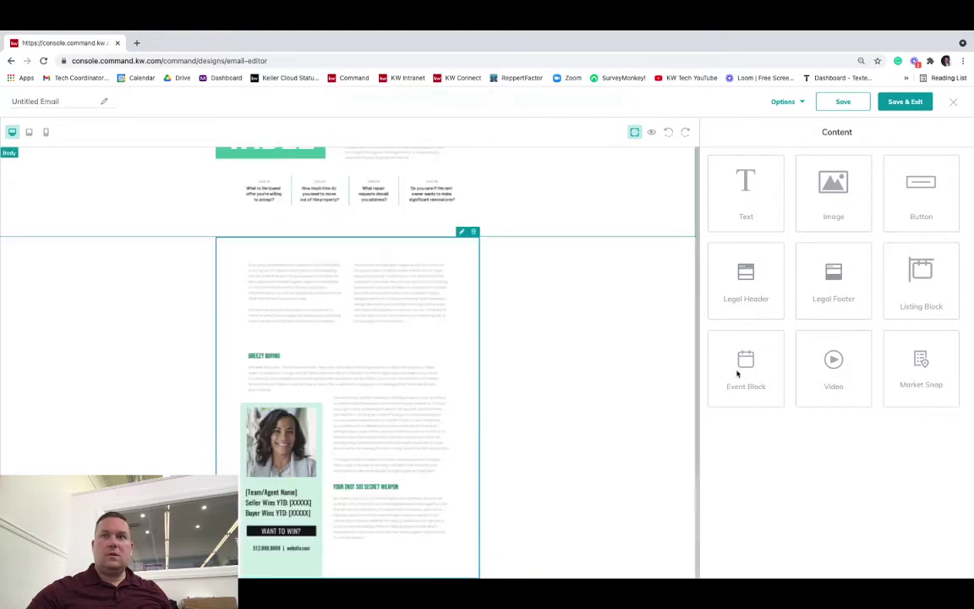
drag(848, 201, 624, 507)
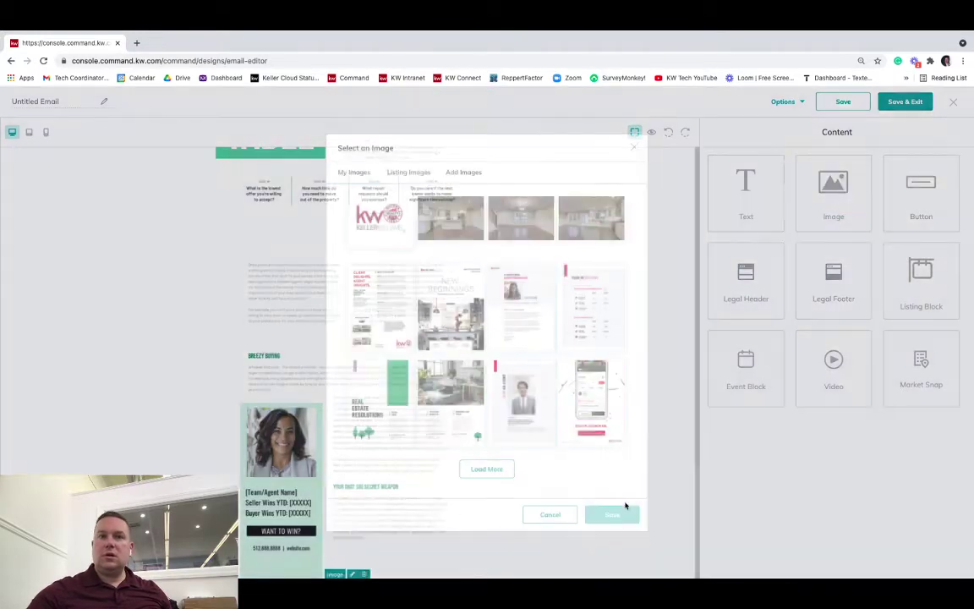
click(462, 175)
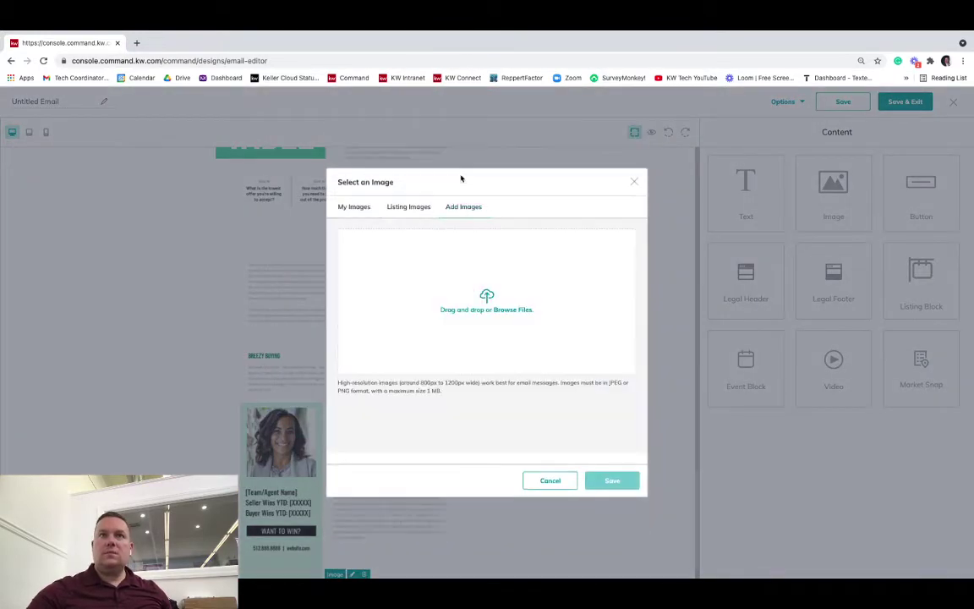
click(487, 306)
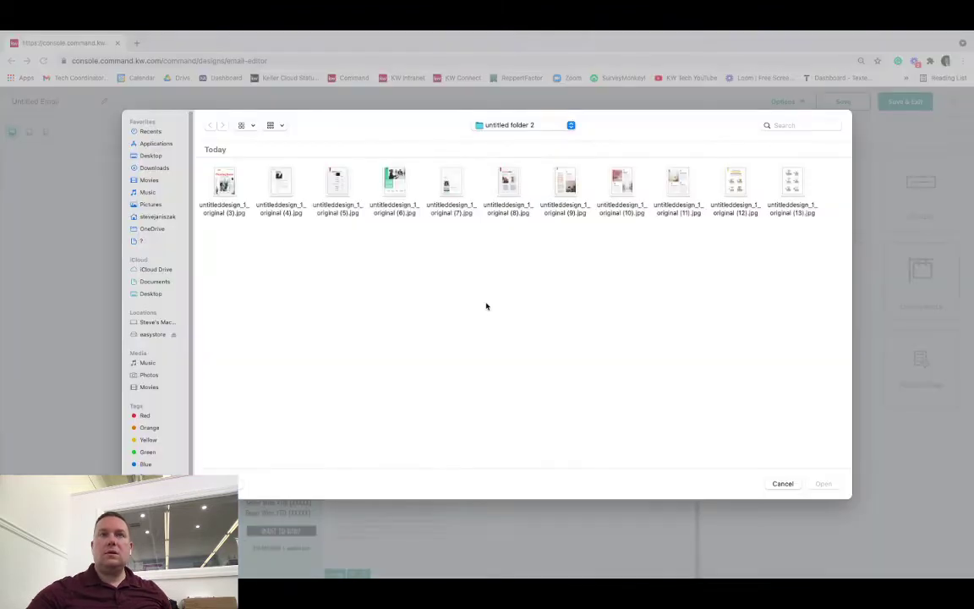
click(505, 180)
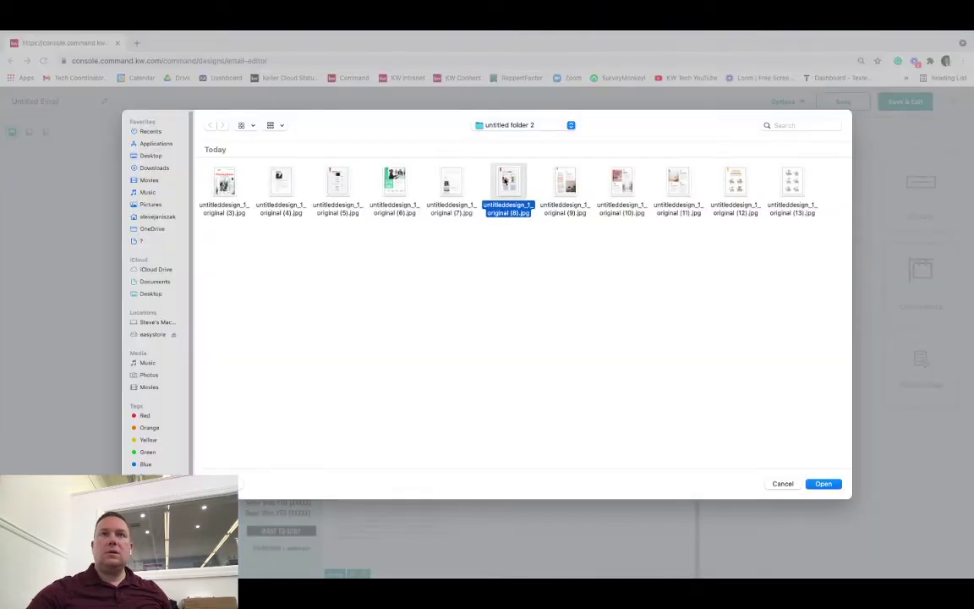
click(836, 486)
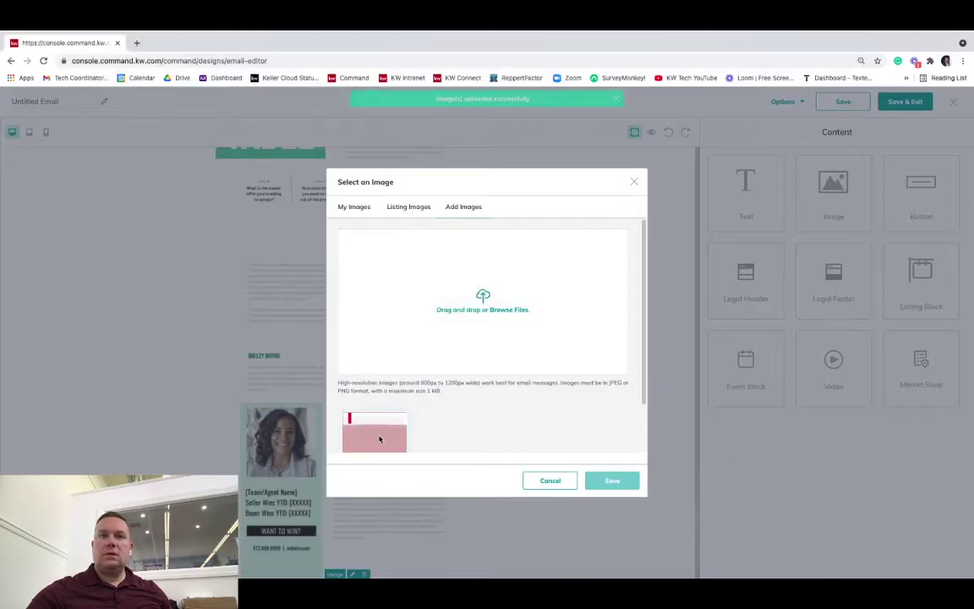
click(378, 439)
click(608, 480)
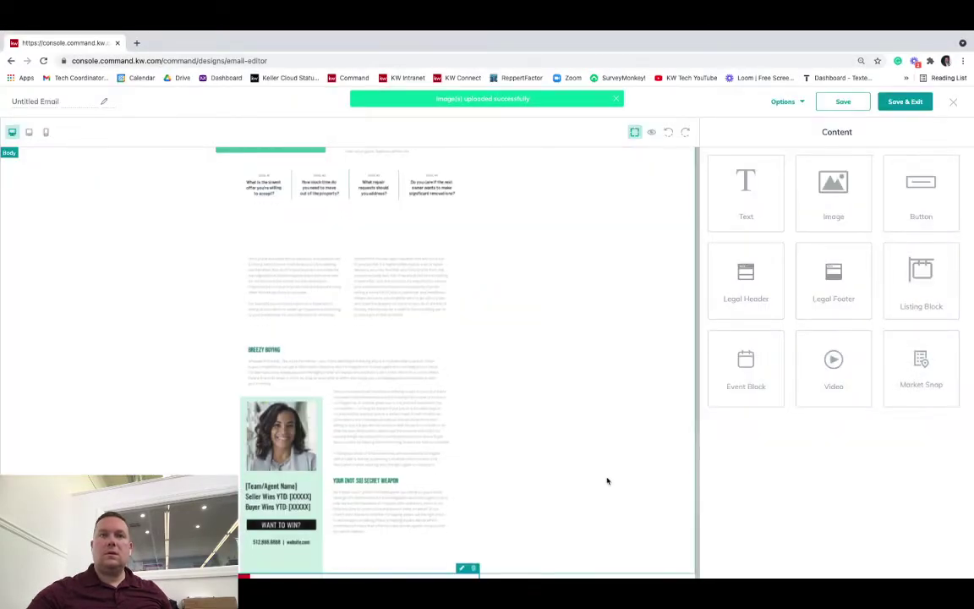
Add an image block below the Success Stories page and fill it with the uploaded file untitleddesign_1_original (9).jpg
scroll(607, 480, down, 4)
drag(848, 200, 598, 548)
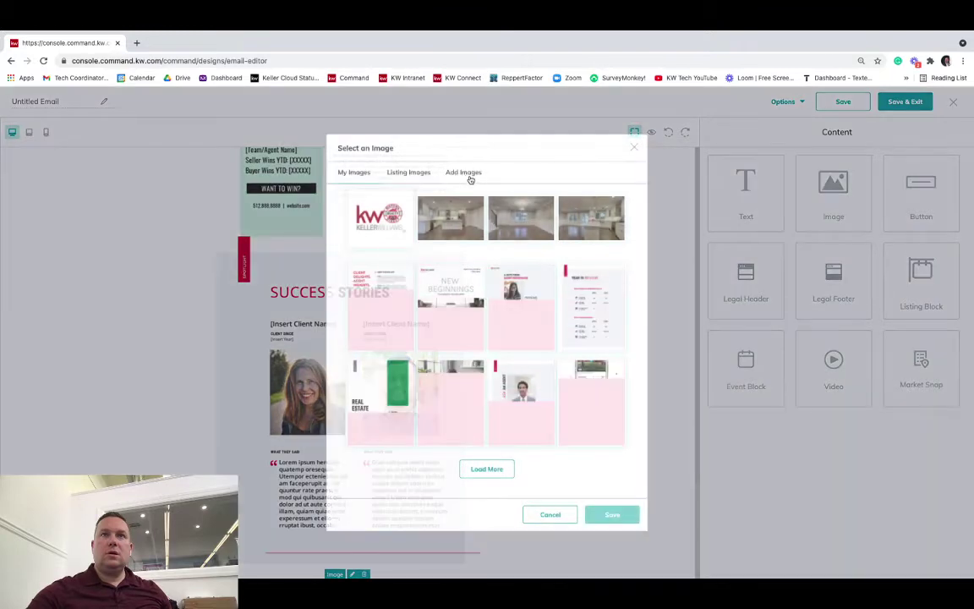
click(466, 173)
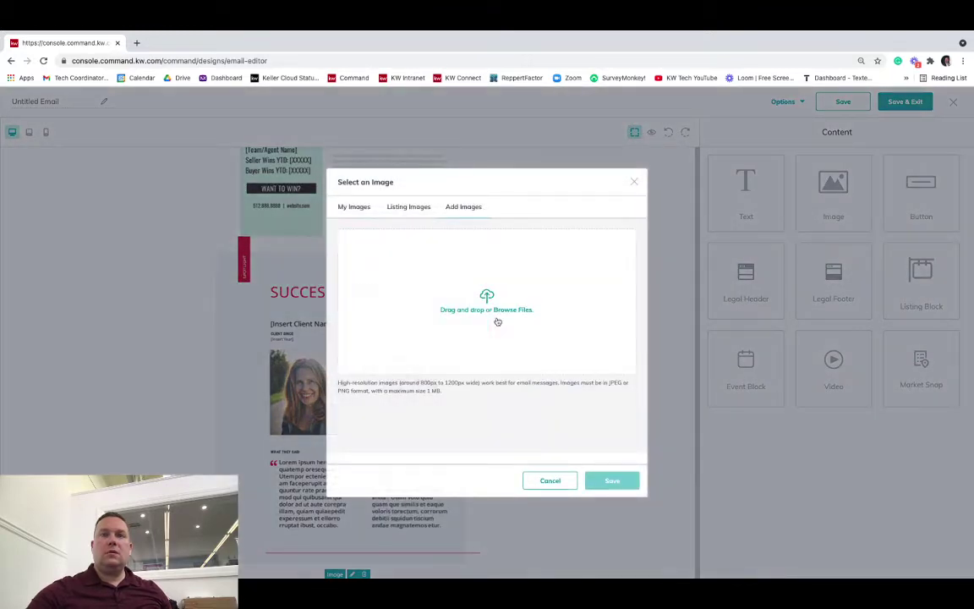
click(498, 320)
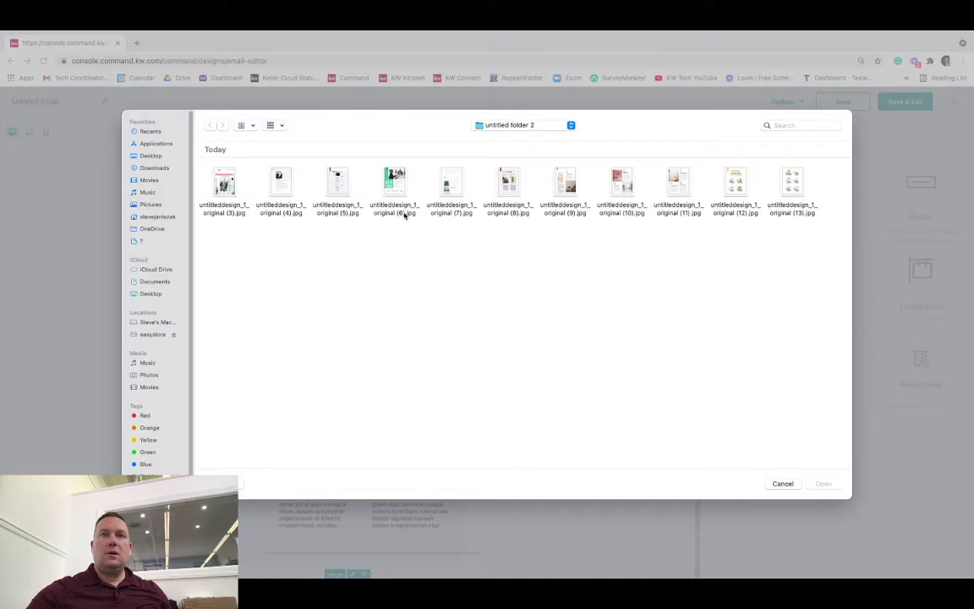
click(565, 183)
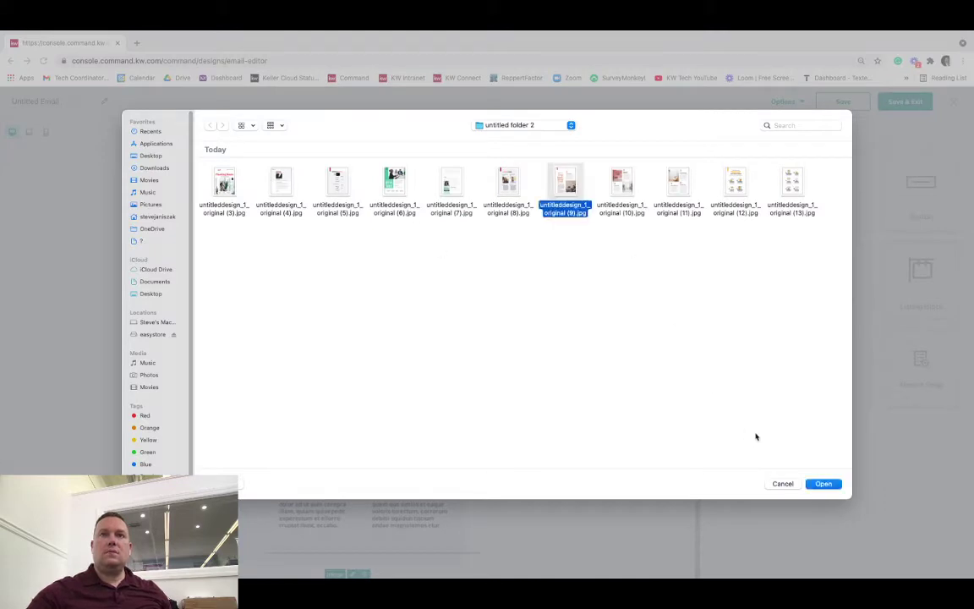
click(824, 486)
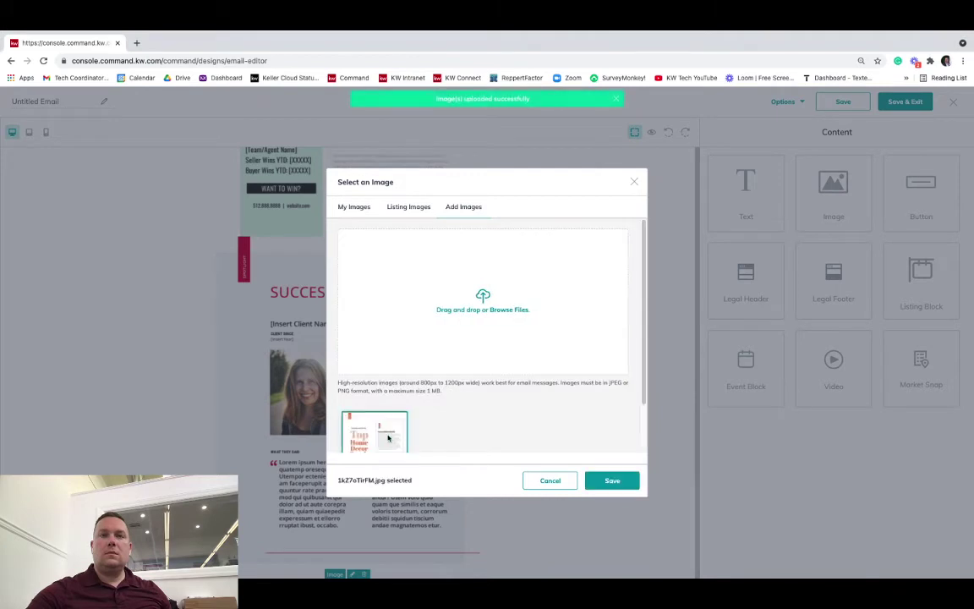
click(606, 479)
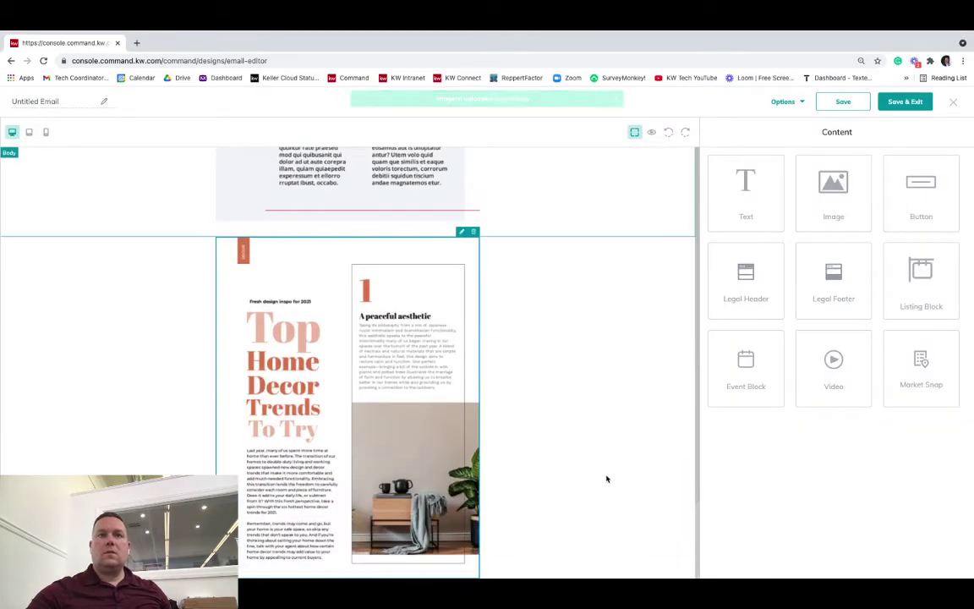
Add an image block below the Top Home Decor Trends page and fill it with the uploaded file untitleddesign_1_original (10).jpg
drag(823, 219, 548, 490)
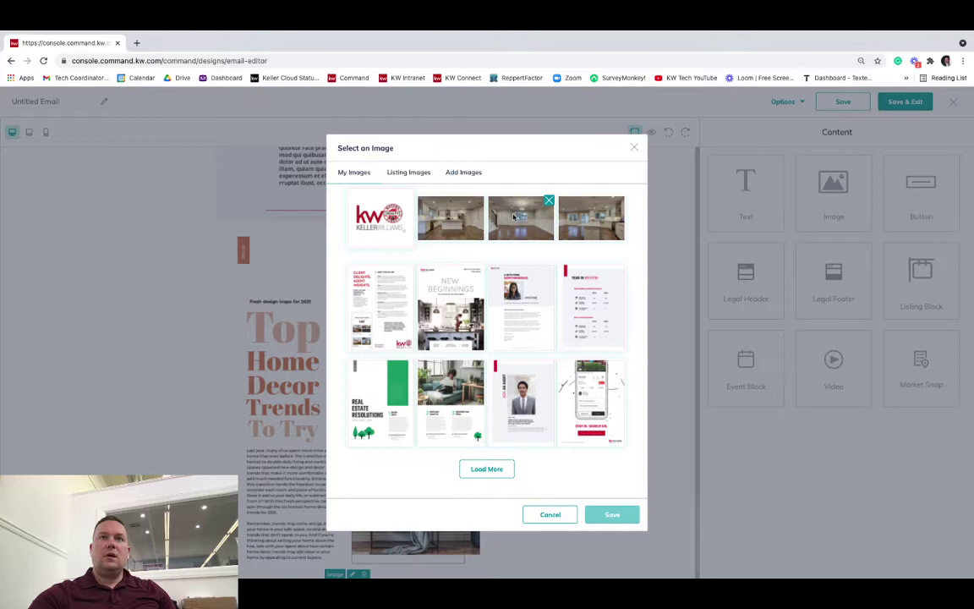
click(466, 175)
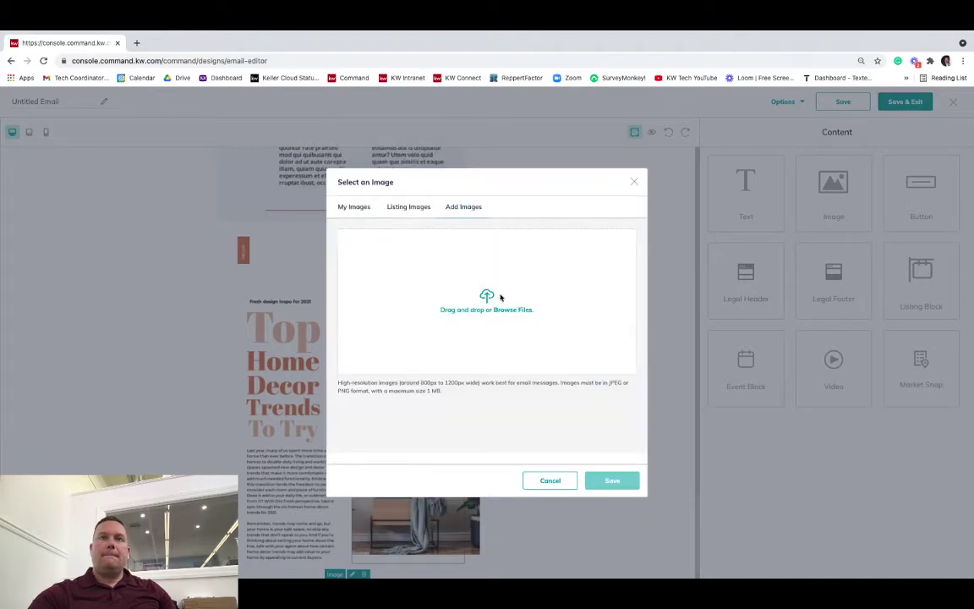
click(499, 296)
click(627, 186)
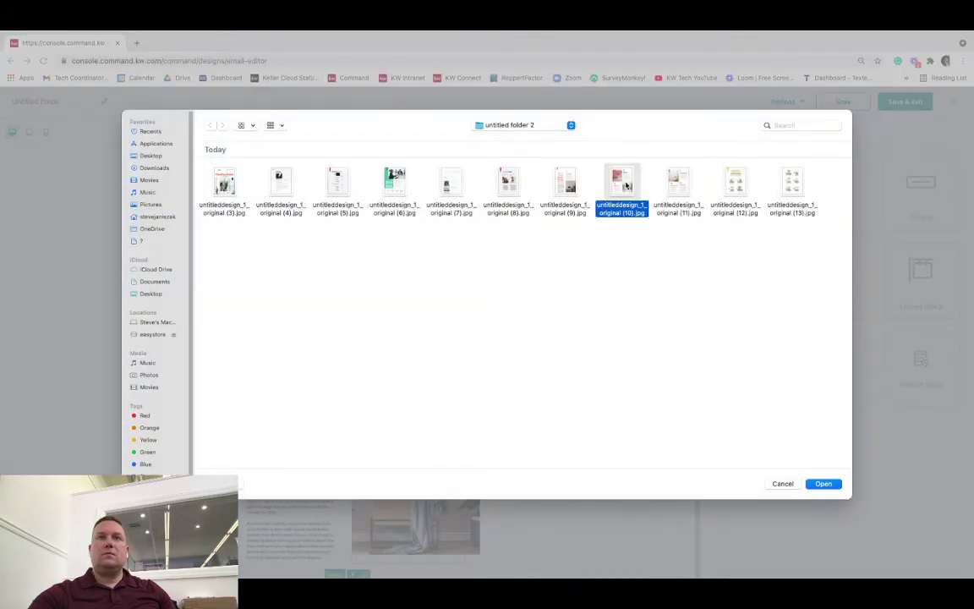
click(822, 484)
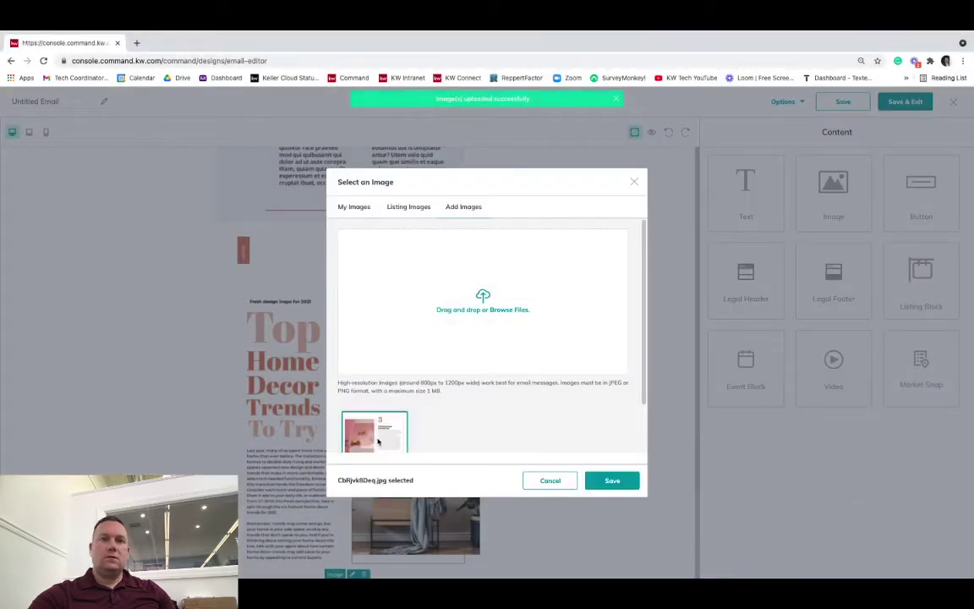
click(611, 480)
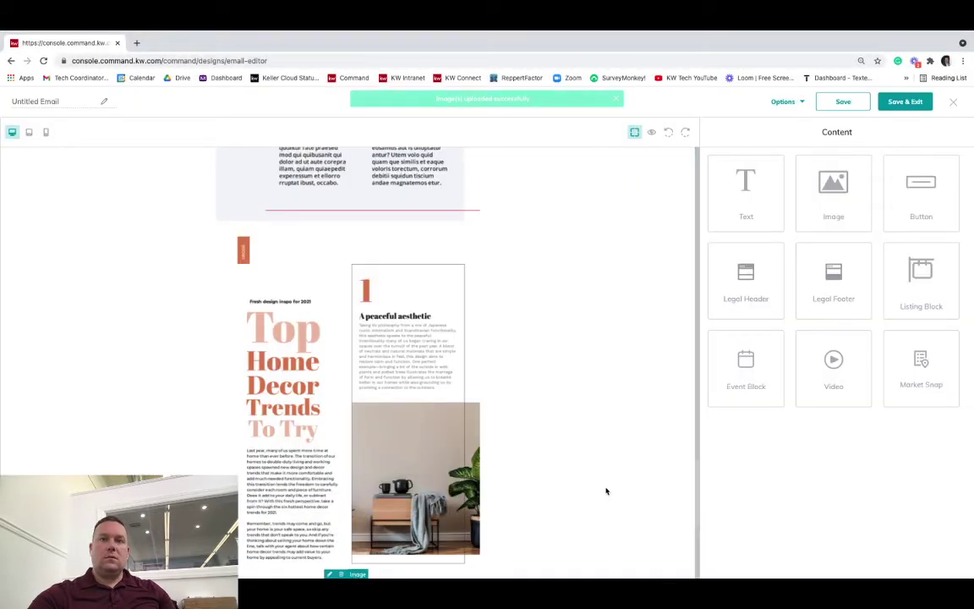
Add an image block below the Arched Doorways and Kitchen Storage page and fill it with the uploaded file untitleddesign_1_original (11).jpg
scroll(605, 490, down, 5)
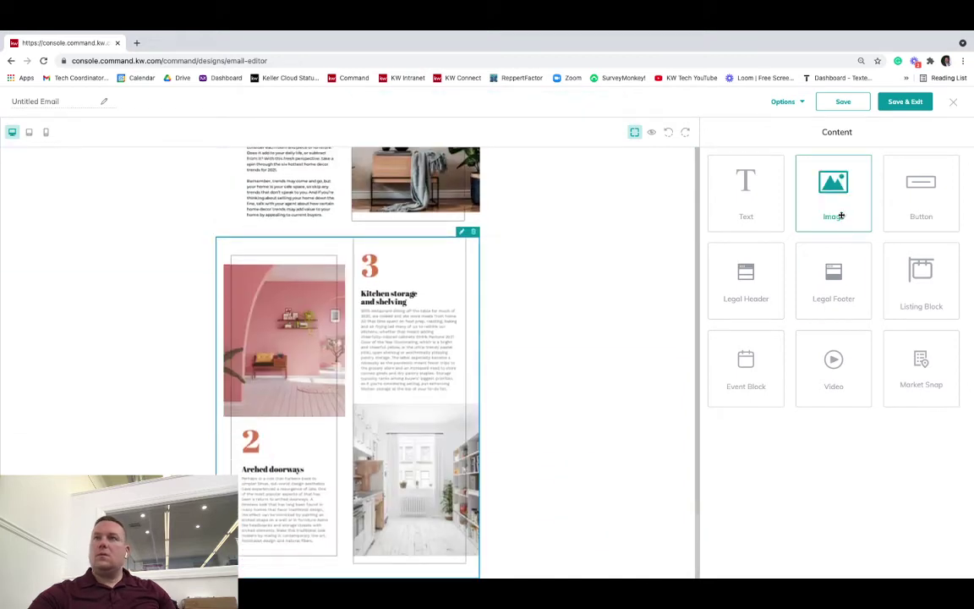
drag(833, 209, 612, 480)
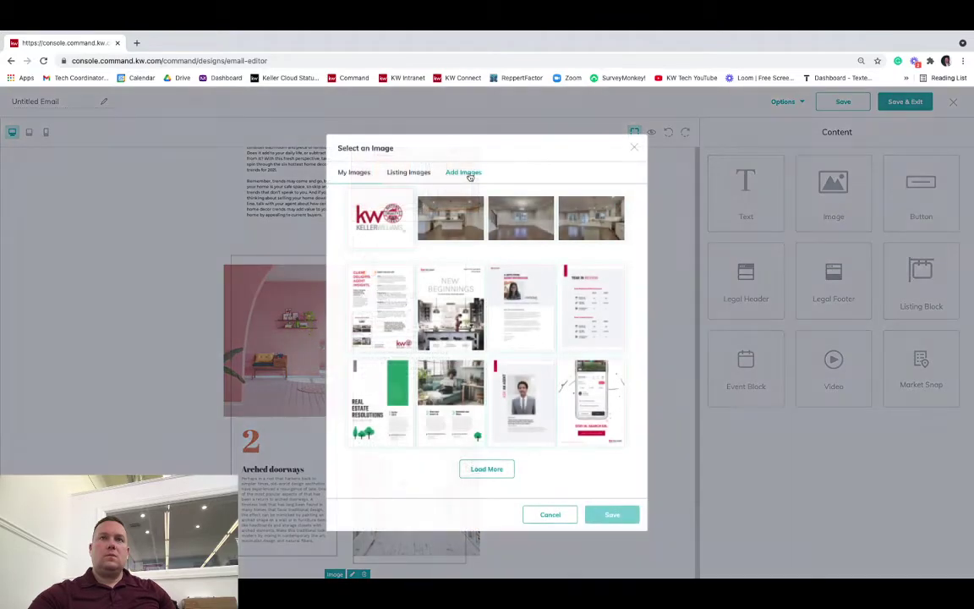
click(470, 174)
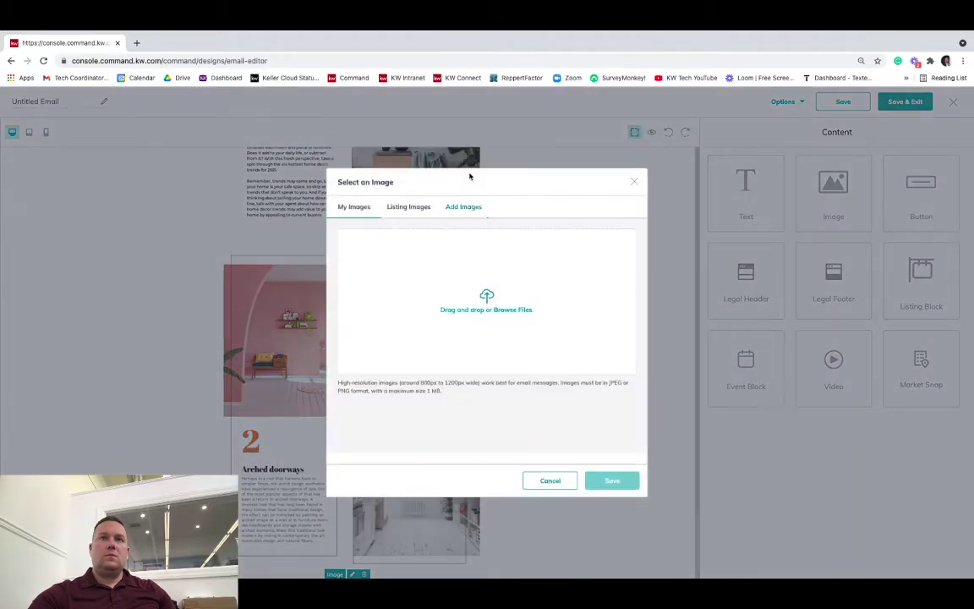
click(499, 327)
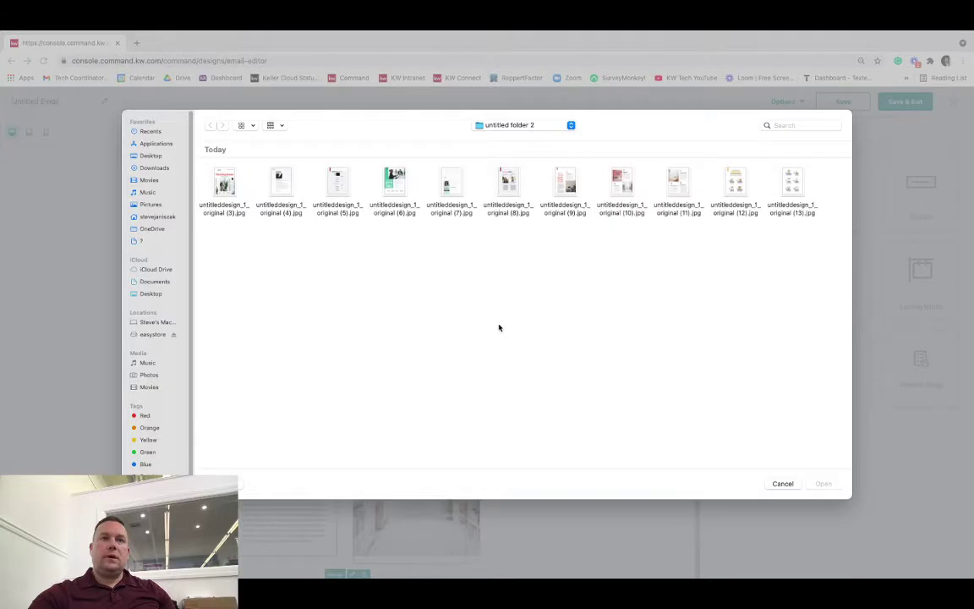
click(680, 193)
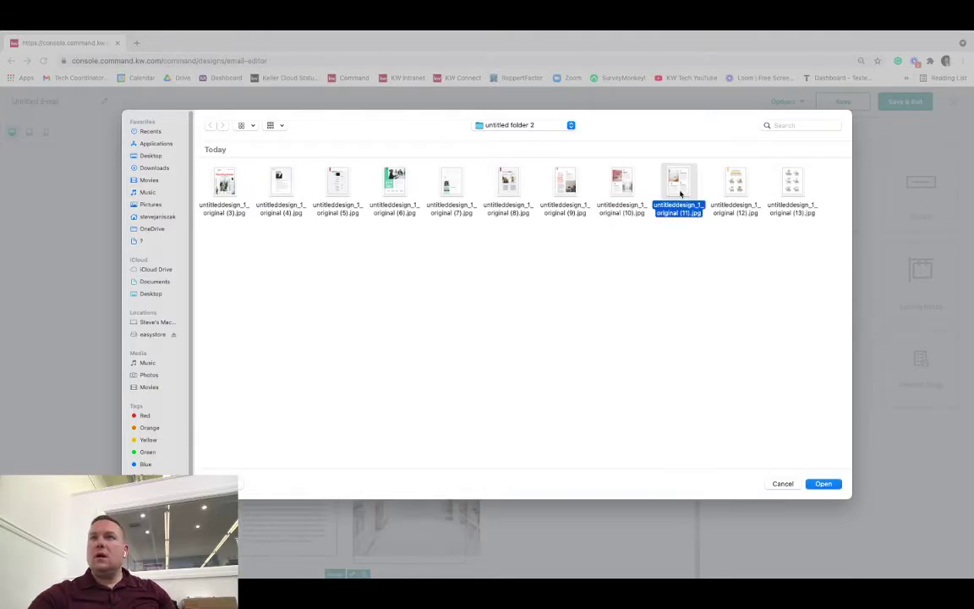
click(824, 484)
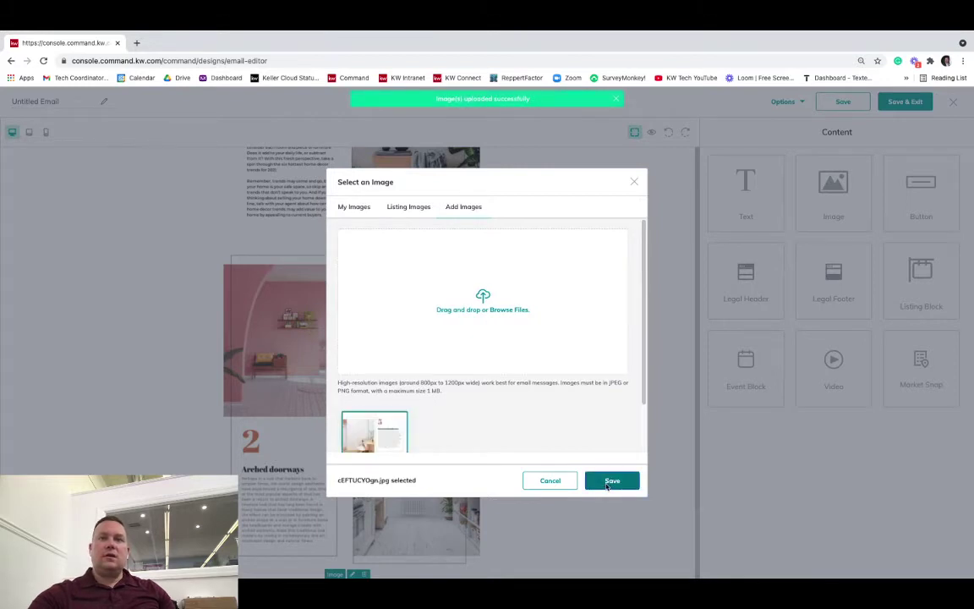
click(611, 480)
Add an image block below the Elevated Home Libraries page and fill it with the uploaded file untitleddesign_1_original (12).jpg
scroll(606, 487, down, 5)
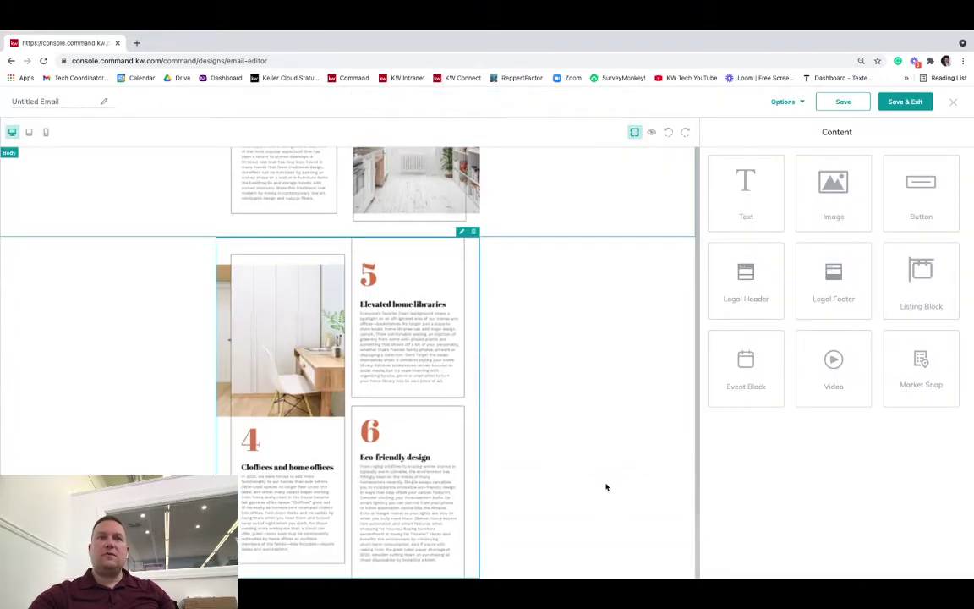
scroll(606, 487, up, 3)
scroll(606, 487, down, 3)
scroll(606, 487, up, 5)
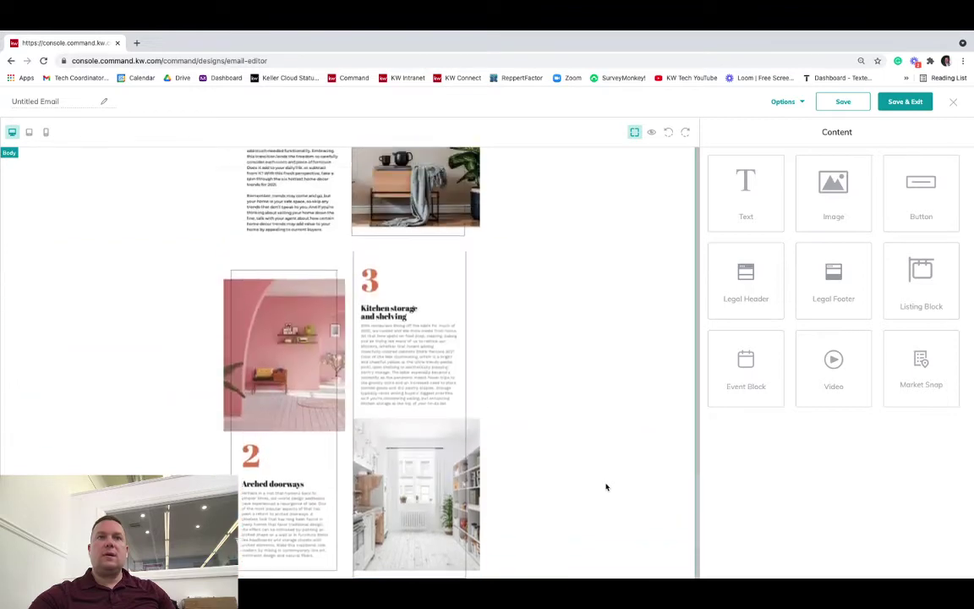
scroll(606, 487, down, 3)
drag(833, 193, 617, 492)
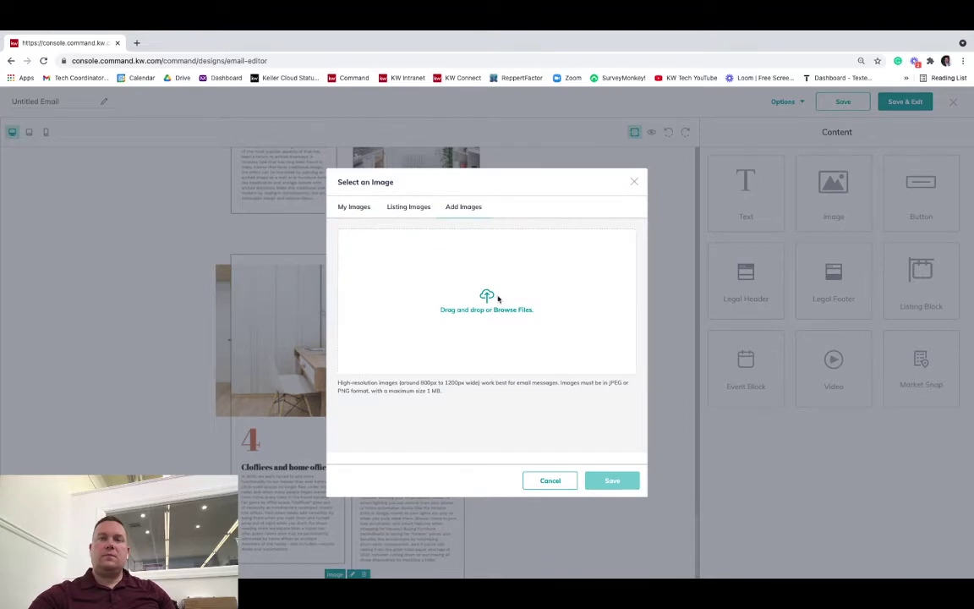
click(498, 298)
click(734, 188)
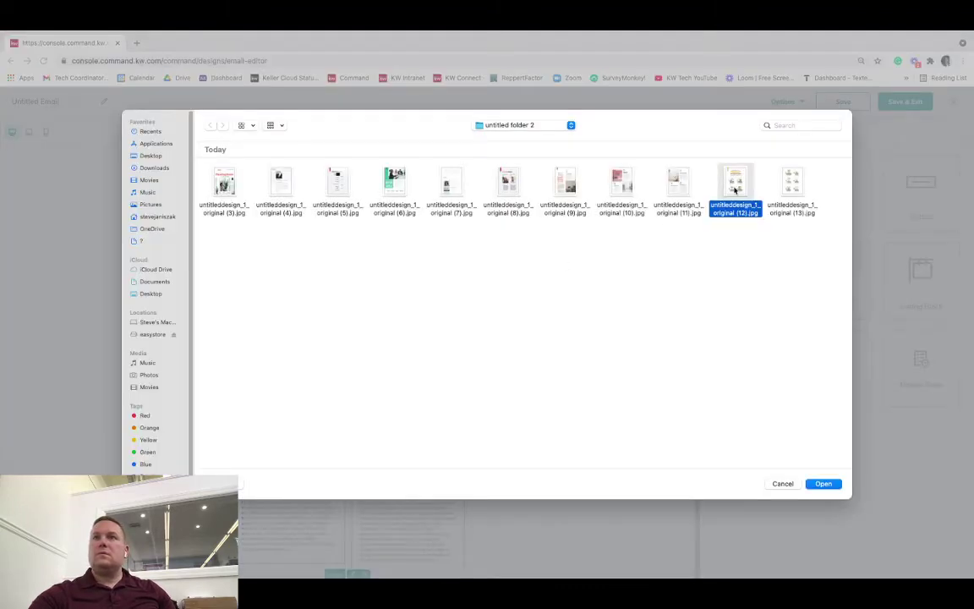
click(824, 483)
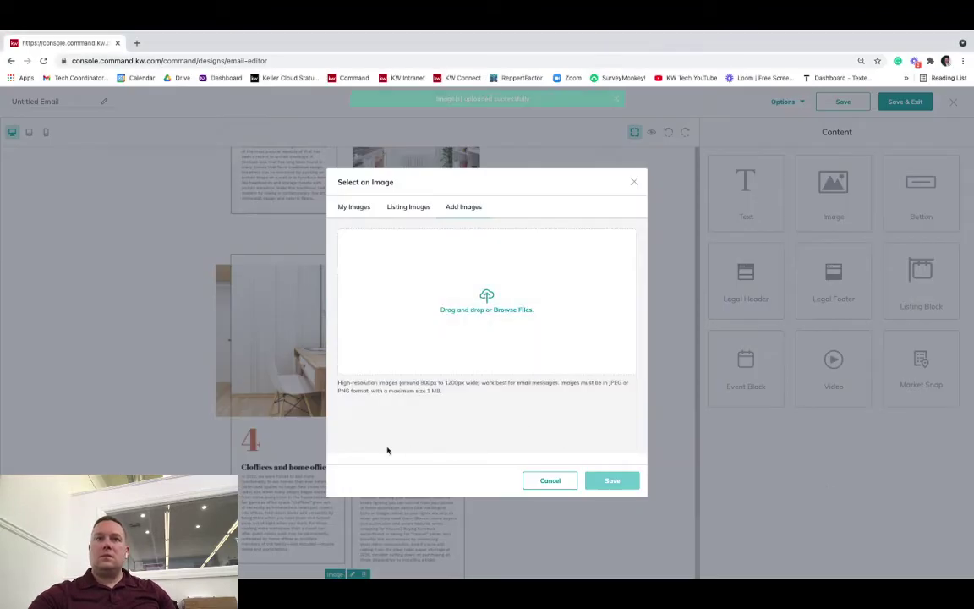
click(377, 446)
click(614, 481)
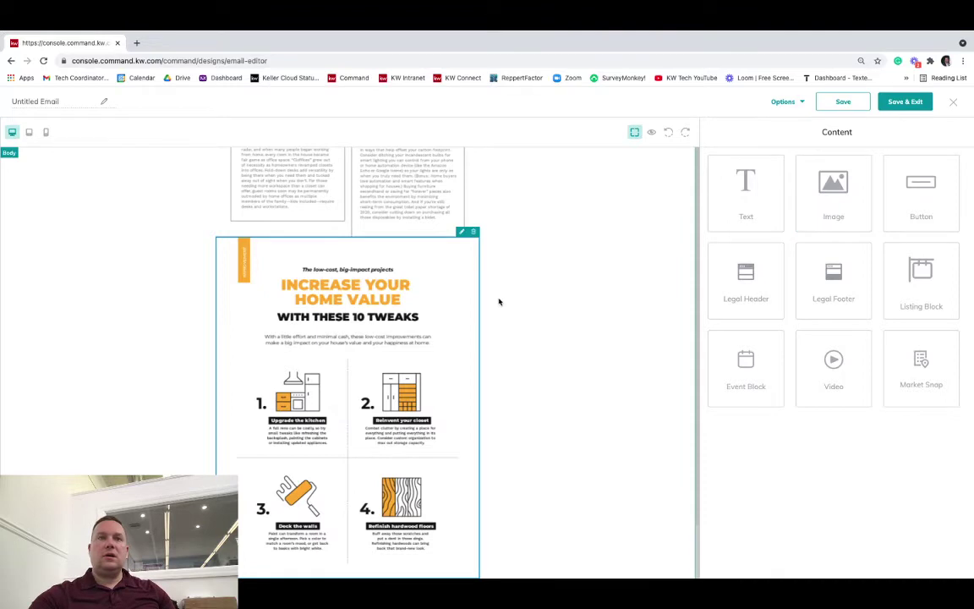
Add an image block below the Increase Your Home Value page and fill it with the uploaded file untitleddesign_1_original (13).jpg
drag(825, 199, 513, 536)
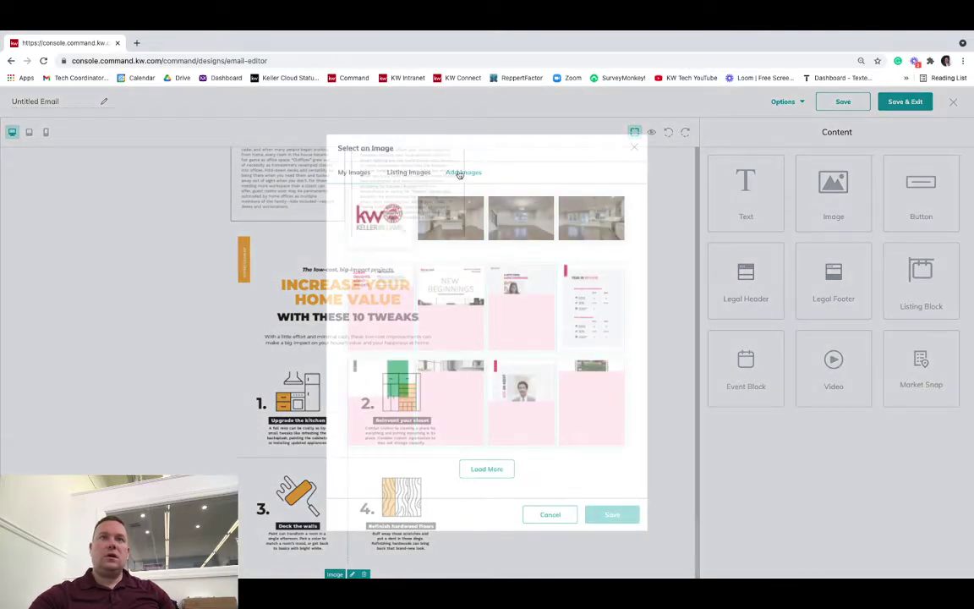
click(462, 172)
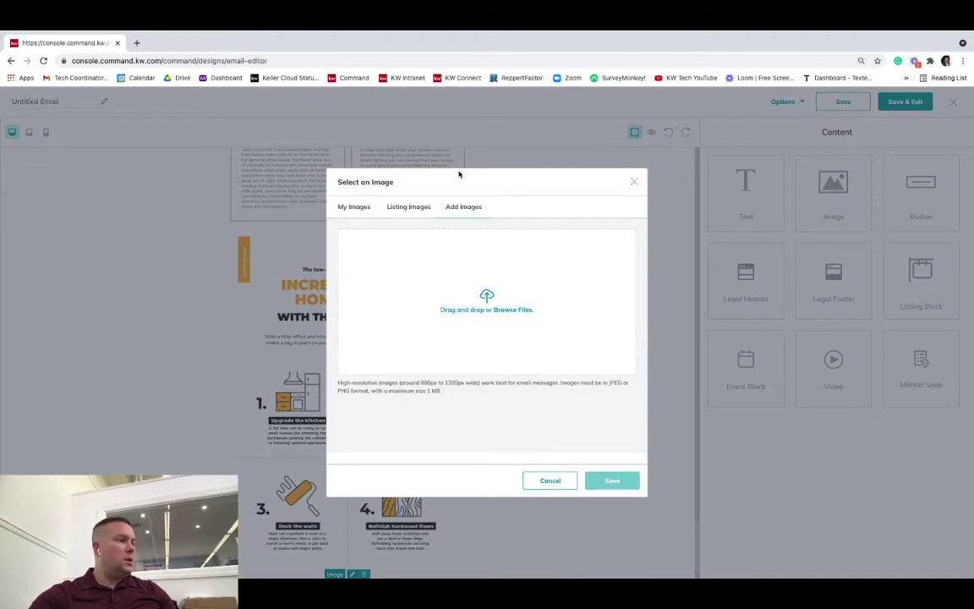
click(490, 306)
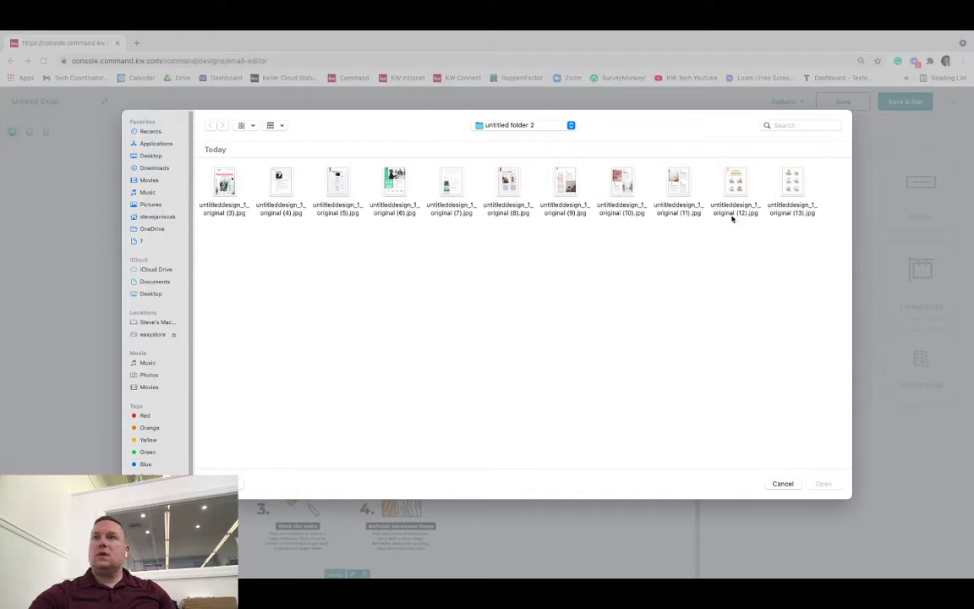
click(791, 187)
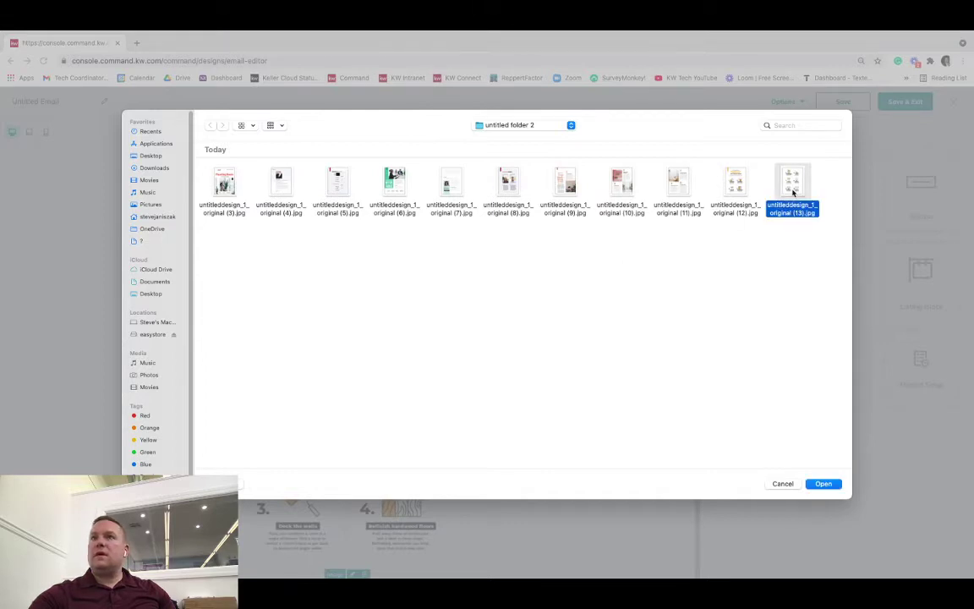
click(823, 484)
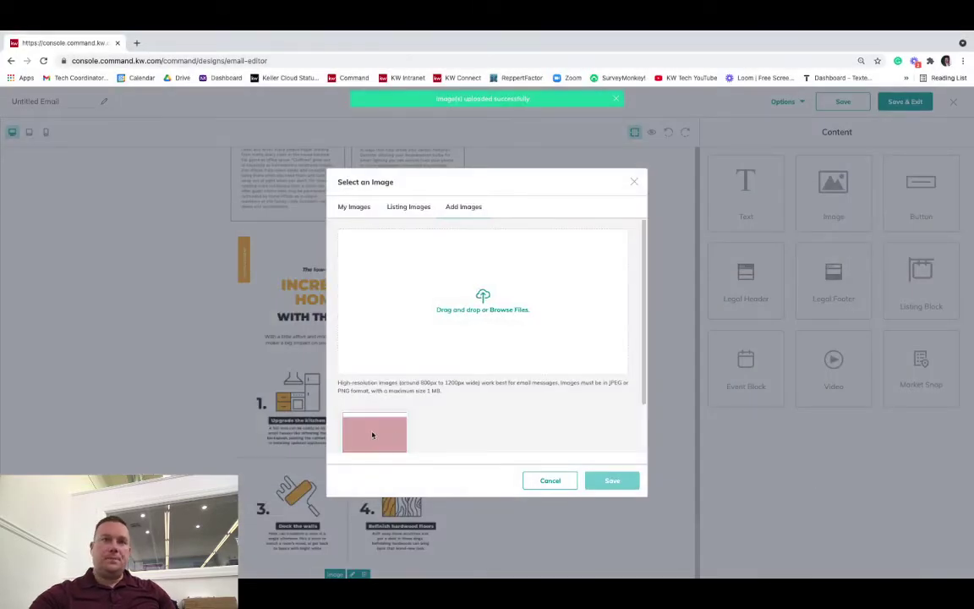
click(372, 433)
click(610, 481)
Add a legal footer at the end of the email, below the page with home value tweaks 5 to 10
scroll(612, 478, down, 4)
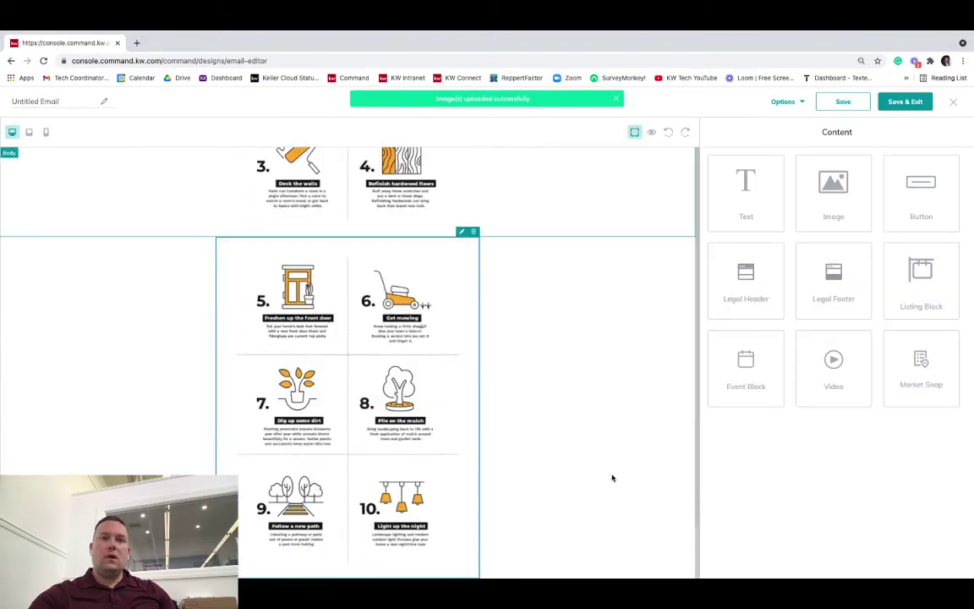
scroll(612, 478, up, 10)
scroll(612, 479, up, 10)
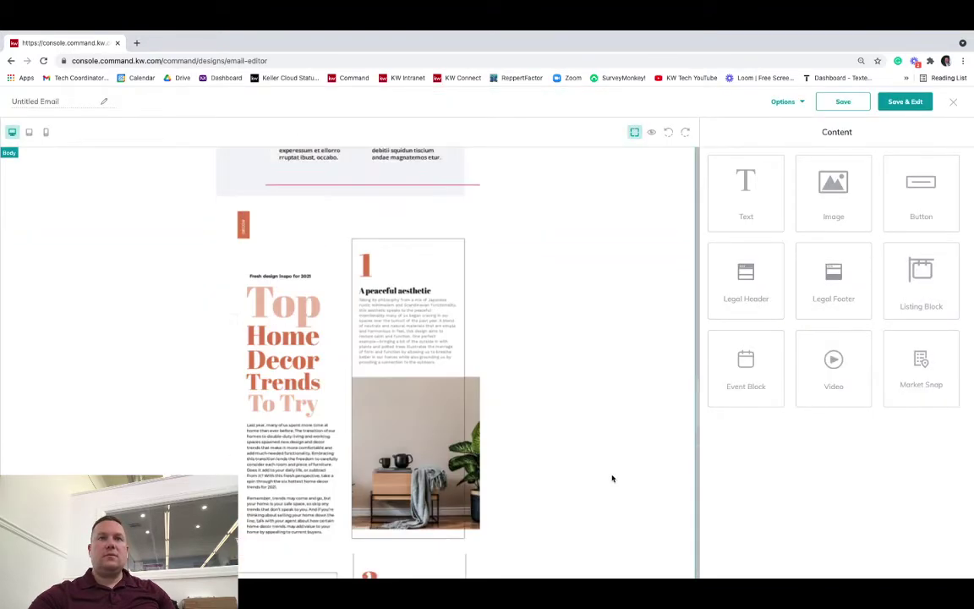
scroll(612, 478, up, 10)
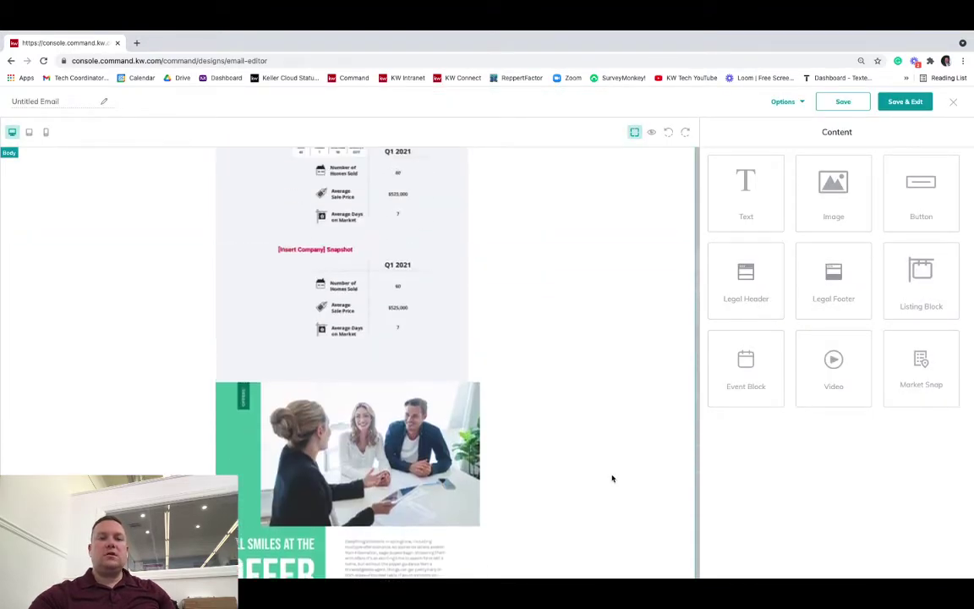
scroll(612, 479, up, 5)
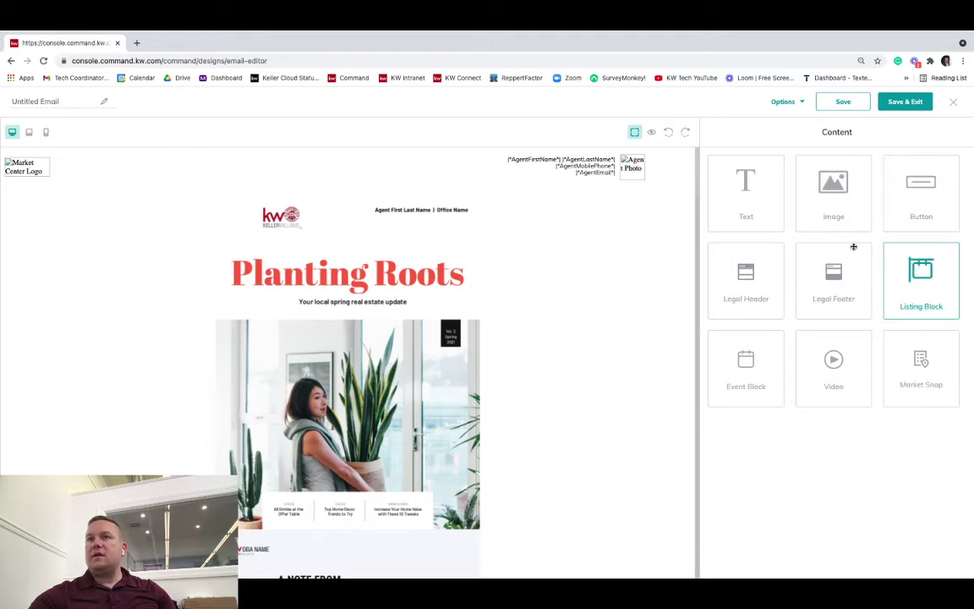
scroll(543, 400, down, 20)
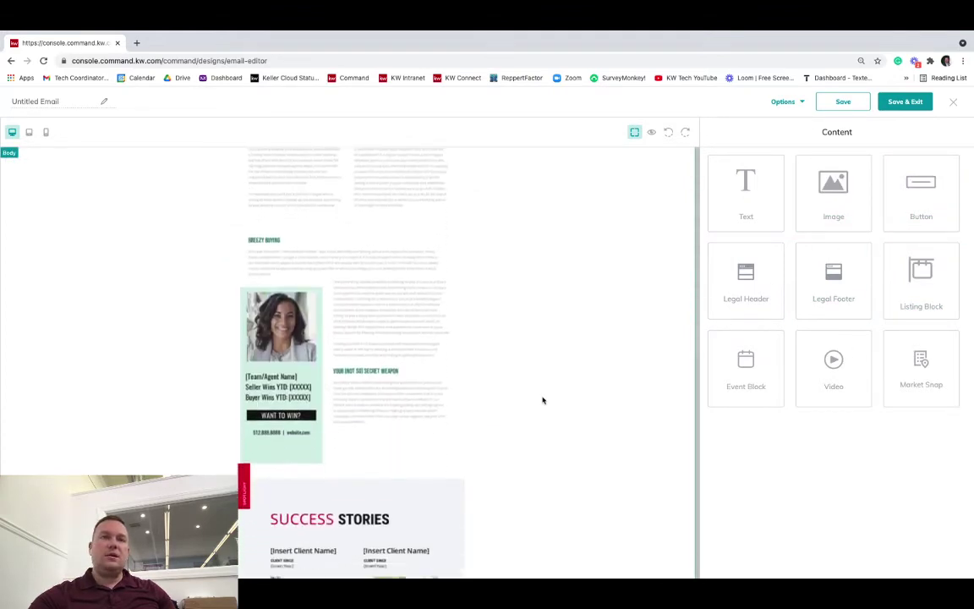
scroll(543, 400, down, 5)
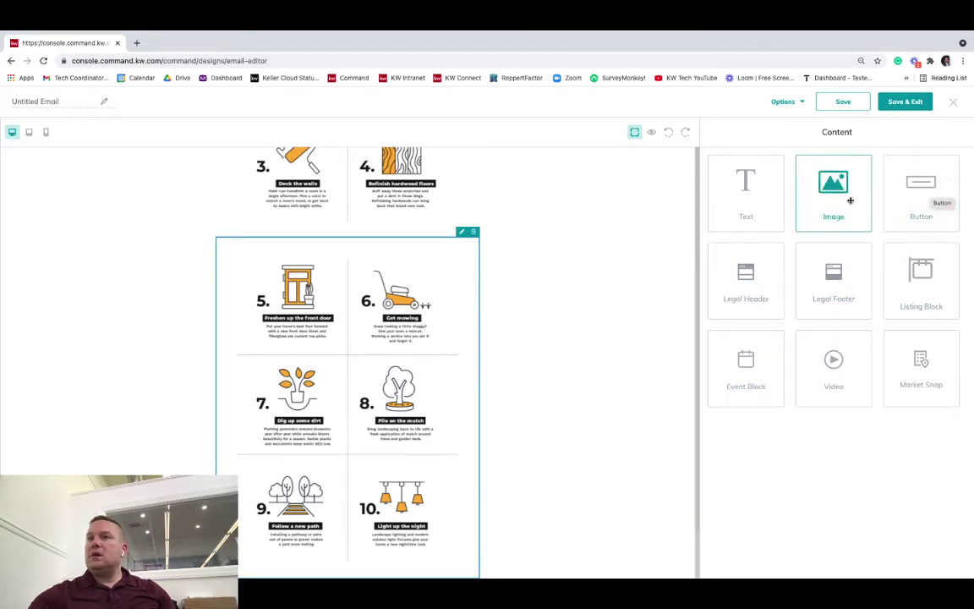
drag(824, 296, 588, 565)
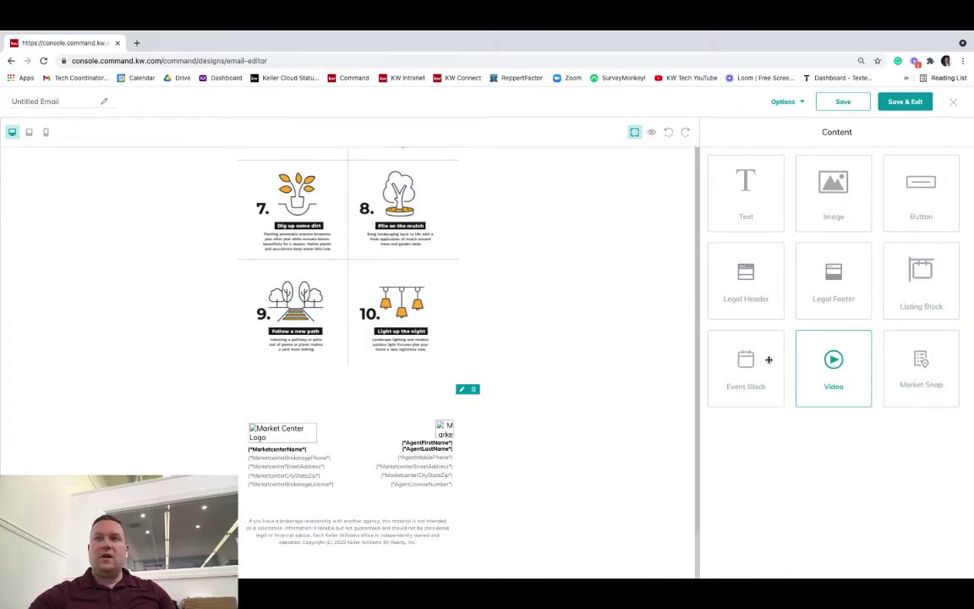
Preview the email and review the whole newsletter in the desktop layout, from the legal header to the legal footer
scroll(361, 351, up, 10)
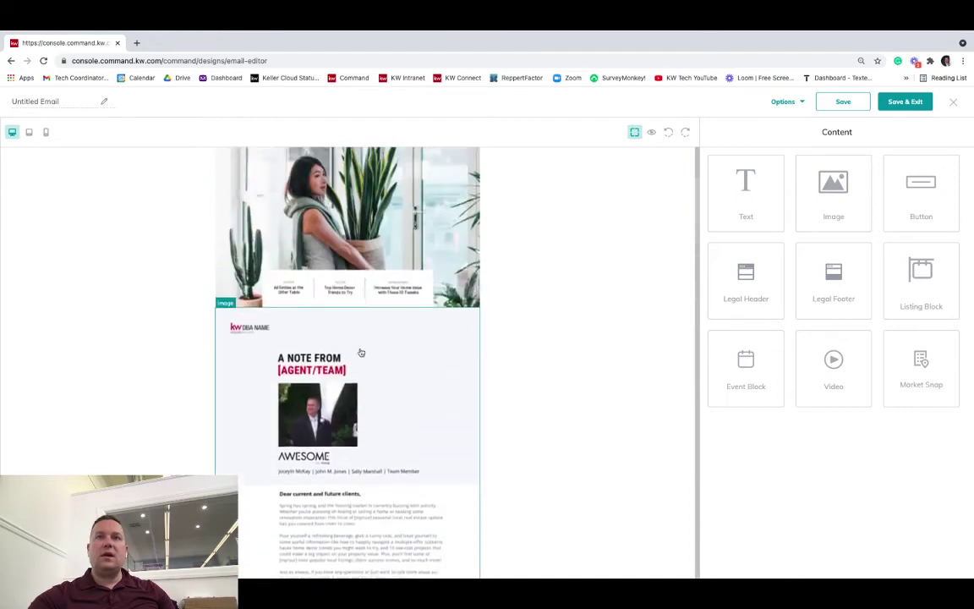
scroll(361, 352, up, 3)
click(795, 102)
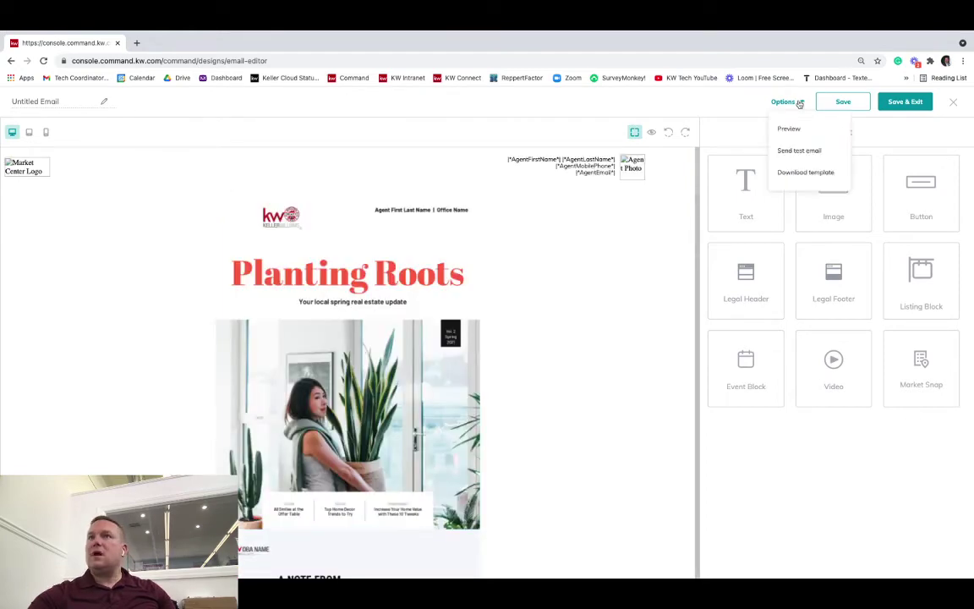
click(799, 132)
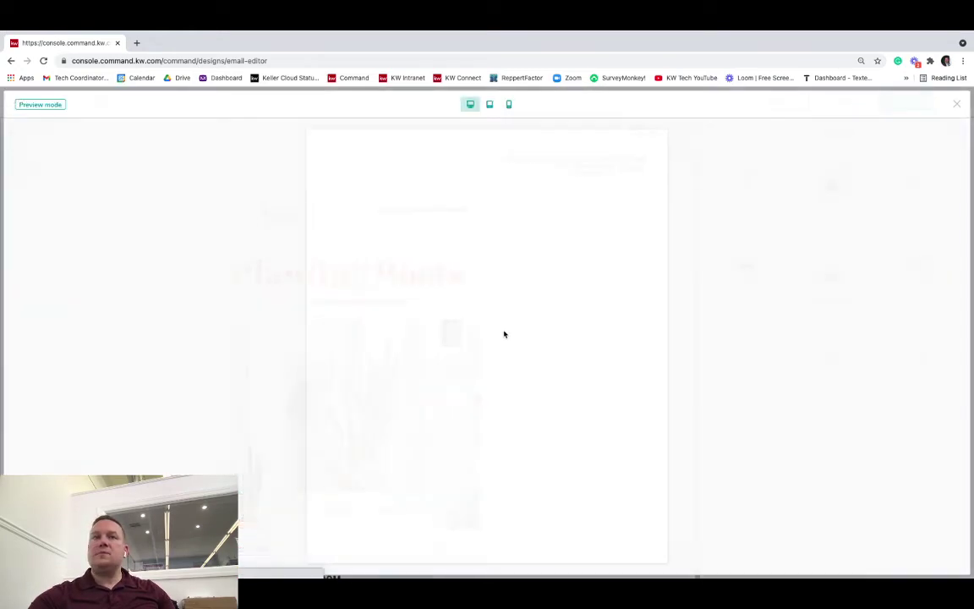
scroll(593, 315, down, 12)
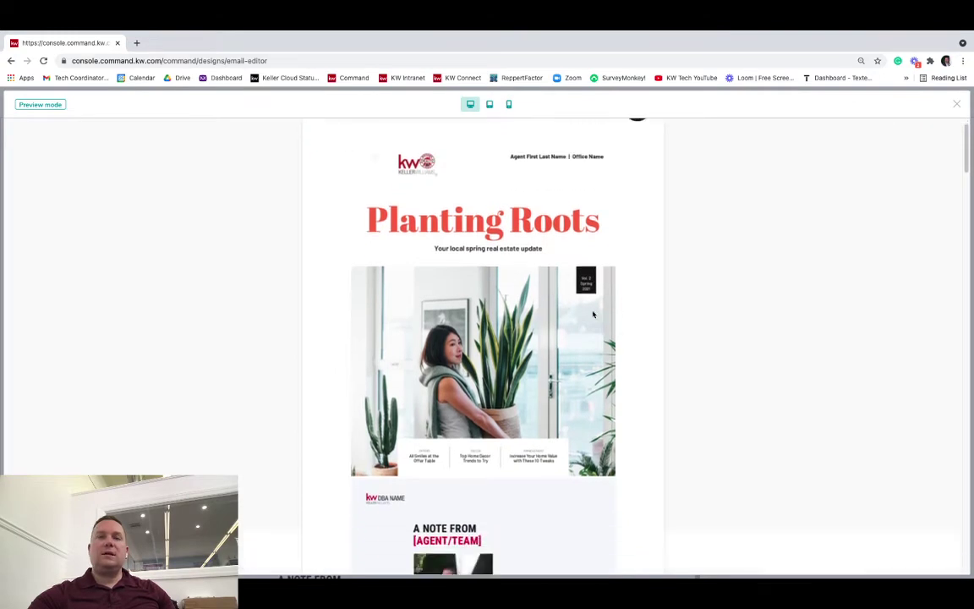
scroll(593, 315, down, 15)
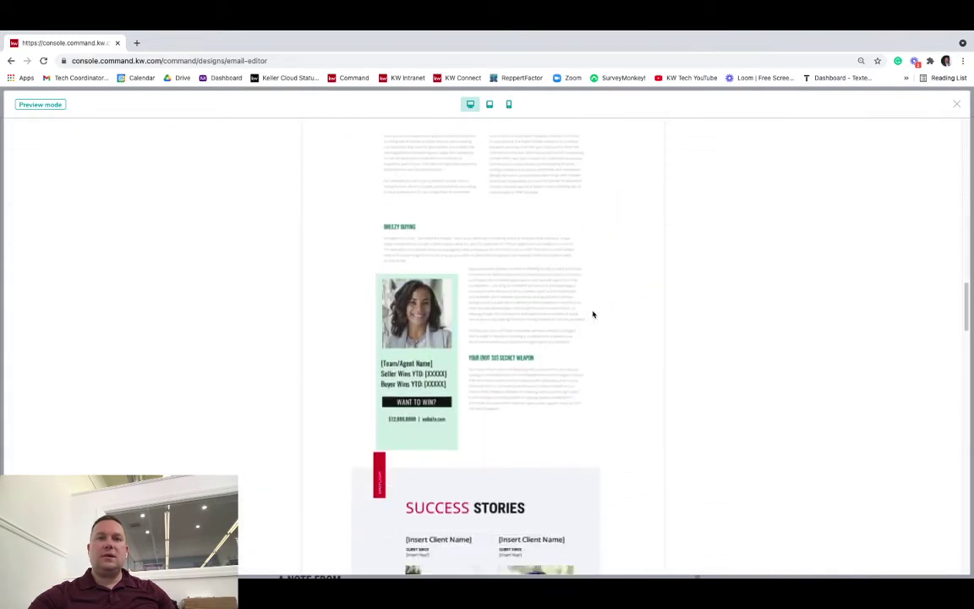
scroll(592, 314, down, 4)
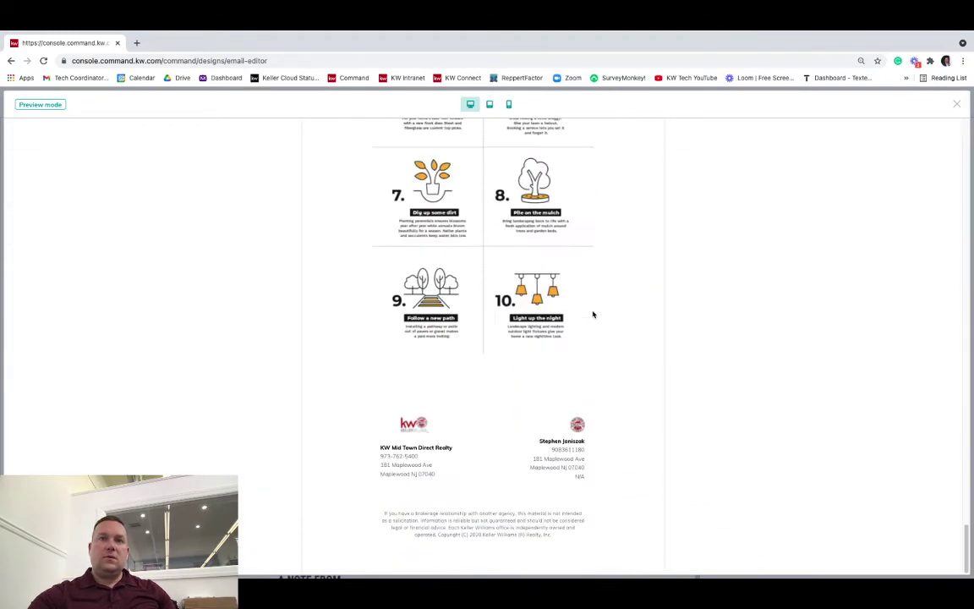
scroll(593, 315, up, 20)
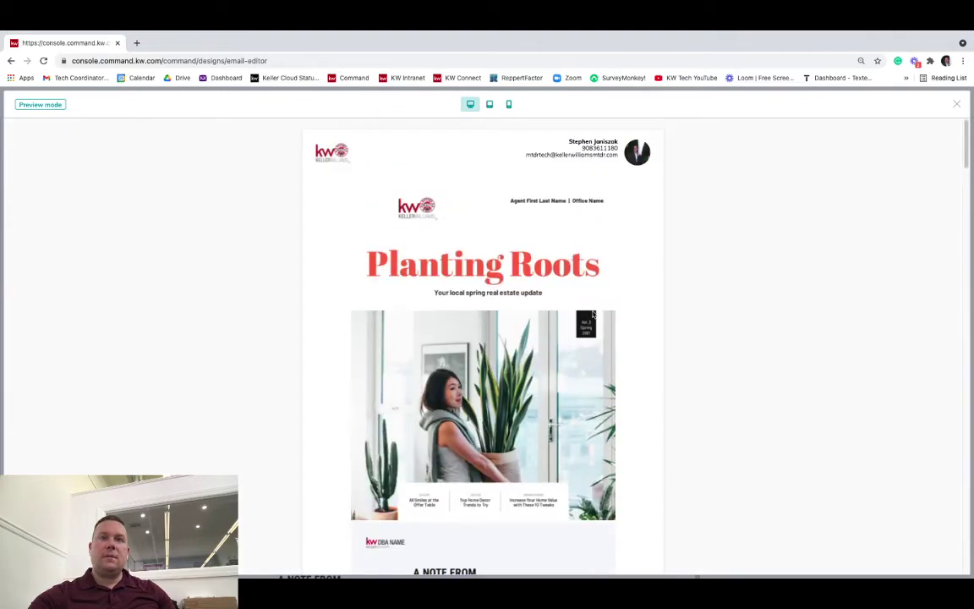
Check the newsletter preview in the tablet and mobile layouts, return to the desktop layout and close the preview
click(489, 105)
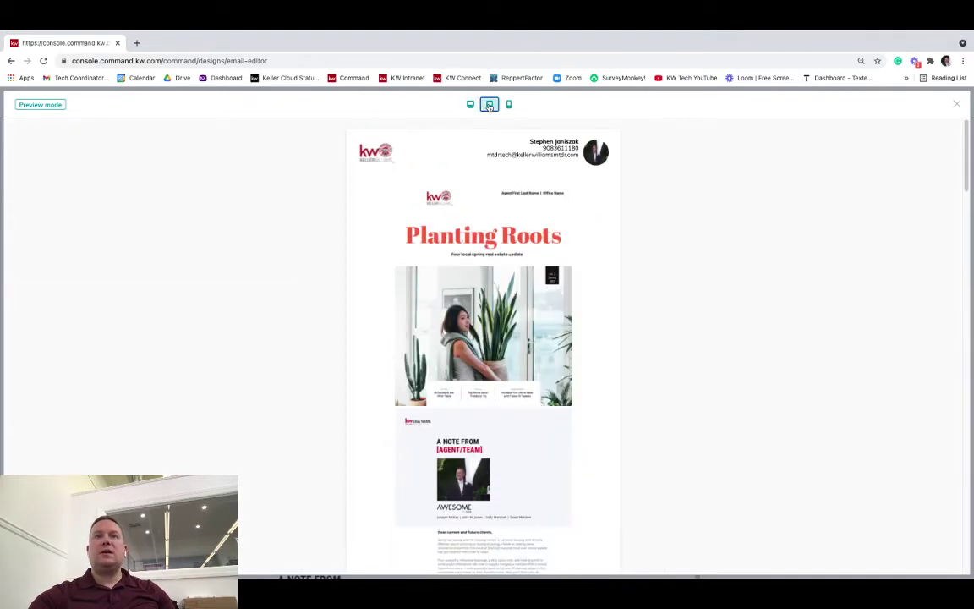
click(508, 104)
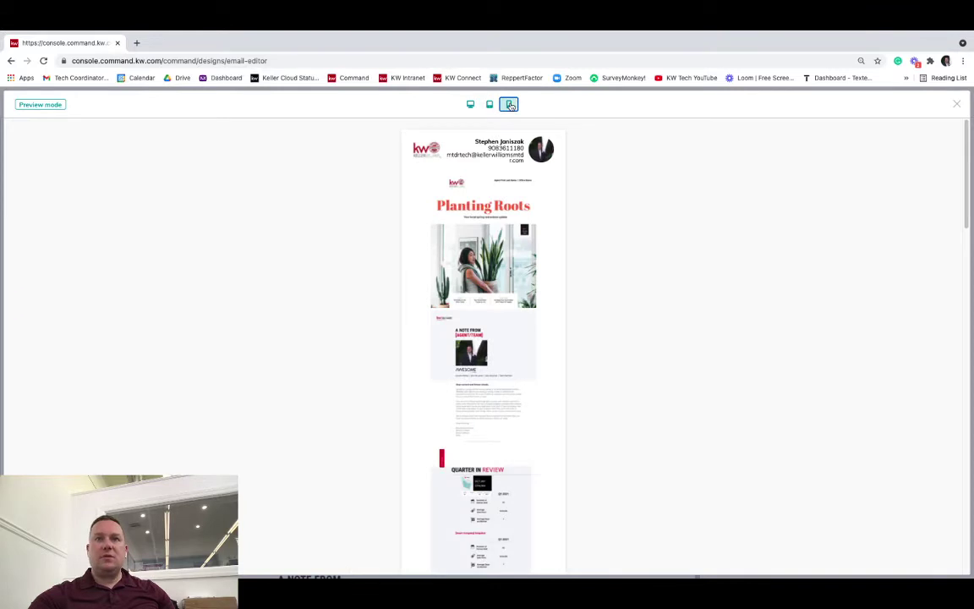
click(470, 105)
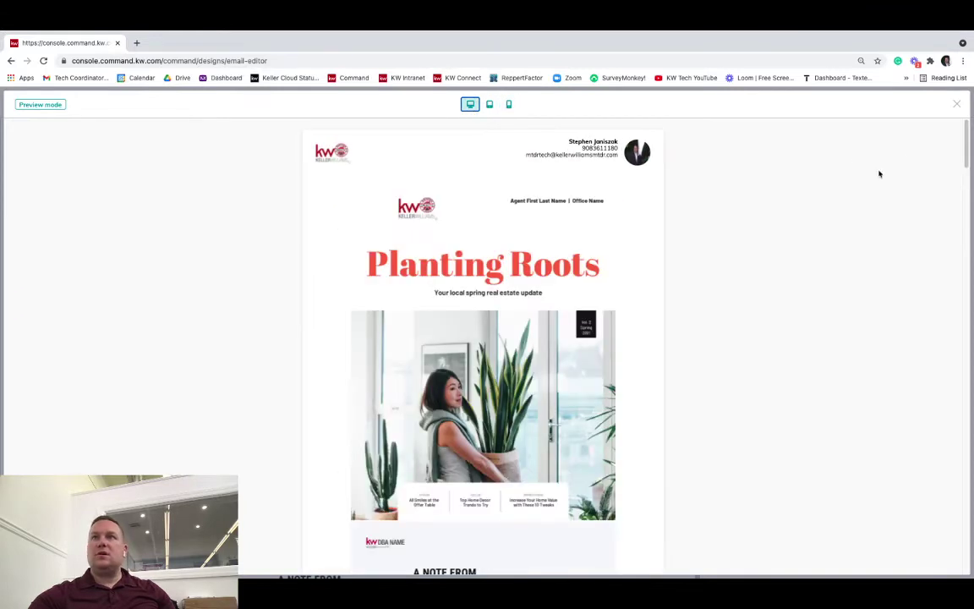
click(957, 105)
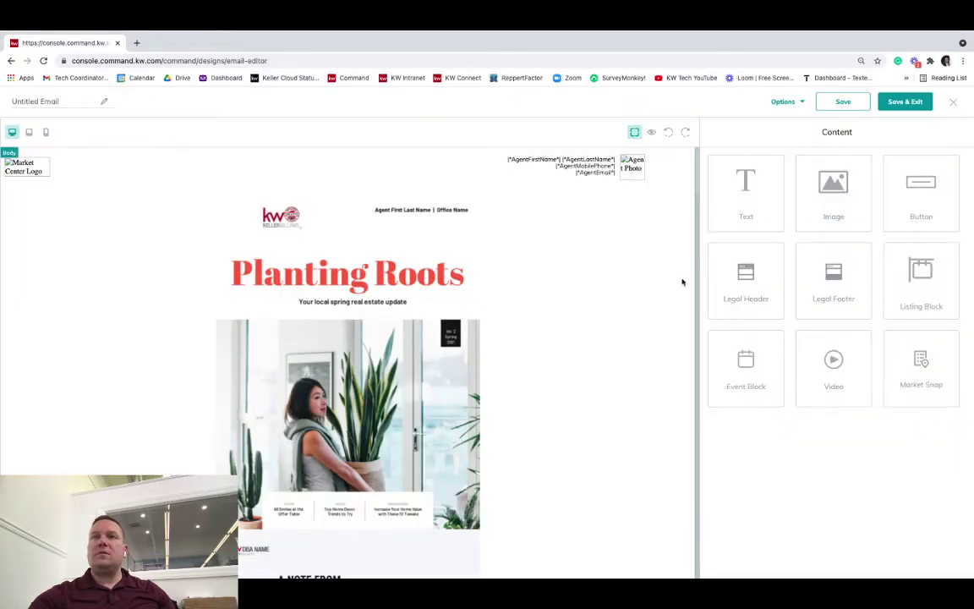
Name the email Spring Digital Magazine, then save it and exit to the design templates
click(77, 106)
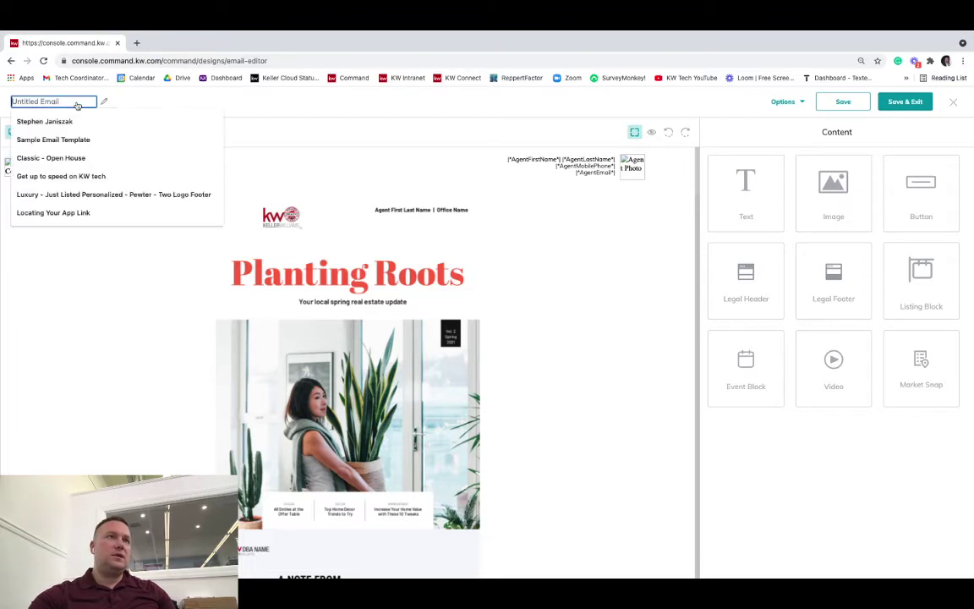
text(Spring )
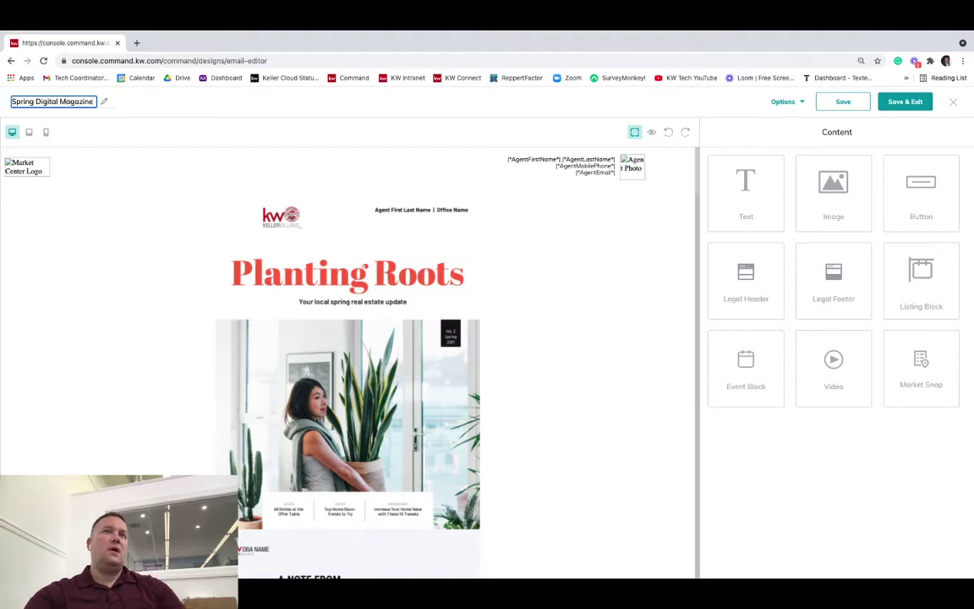
text(Digital Magazine)
click(906, 102)
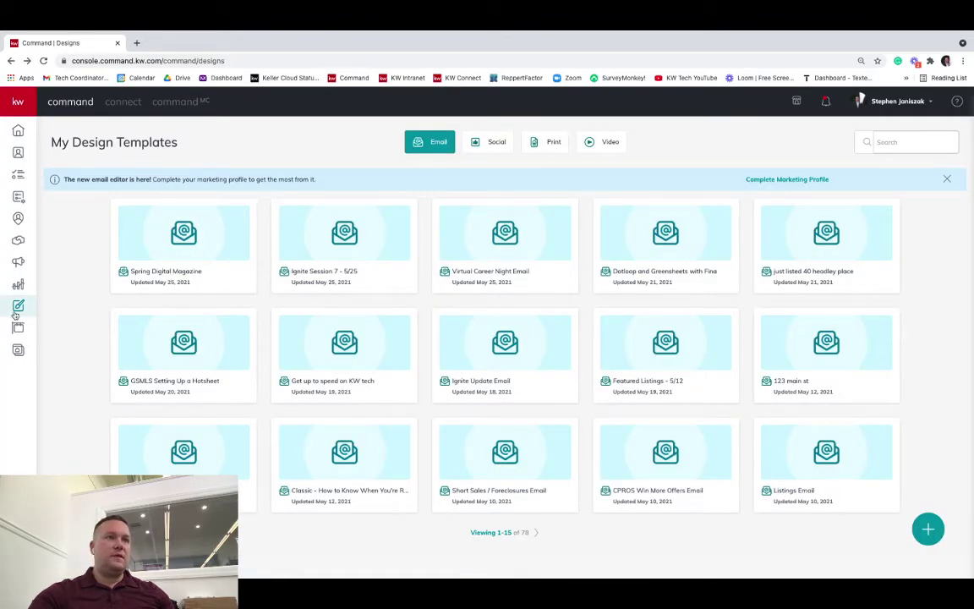
mouse_move(244, 233)
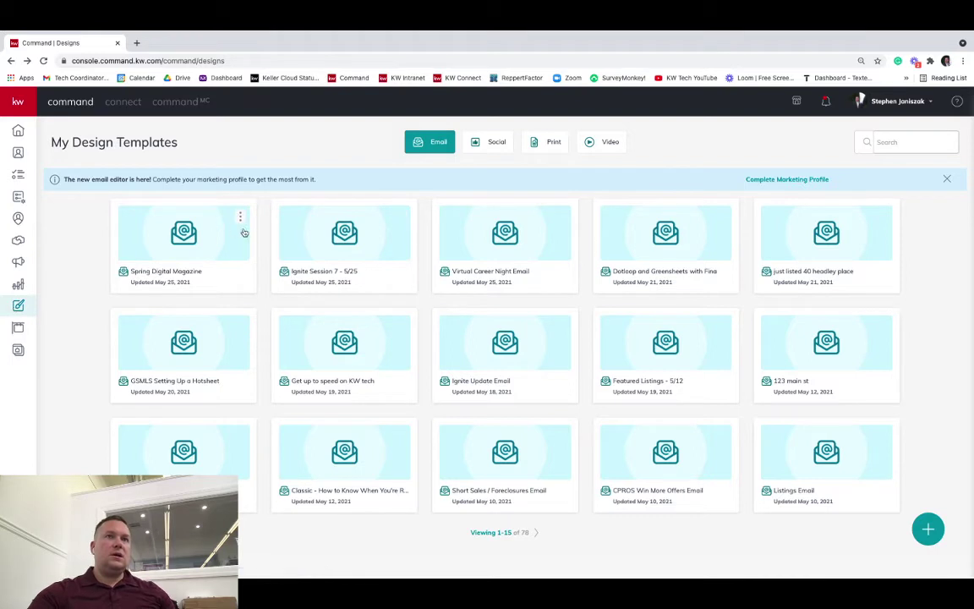
Create an email campaign named Spring Digital Magazine with the goal Other, run through Command Email
click(17, 263)
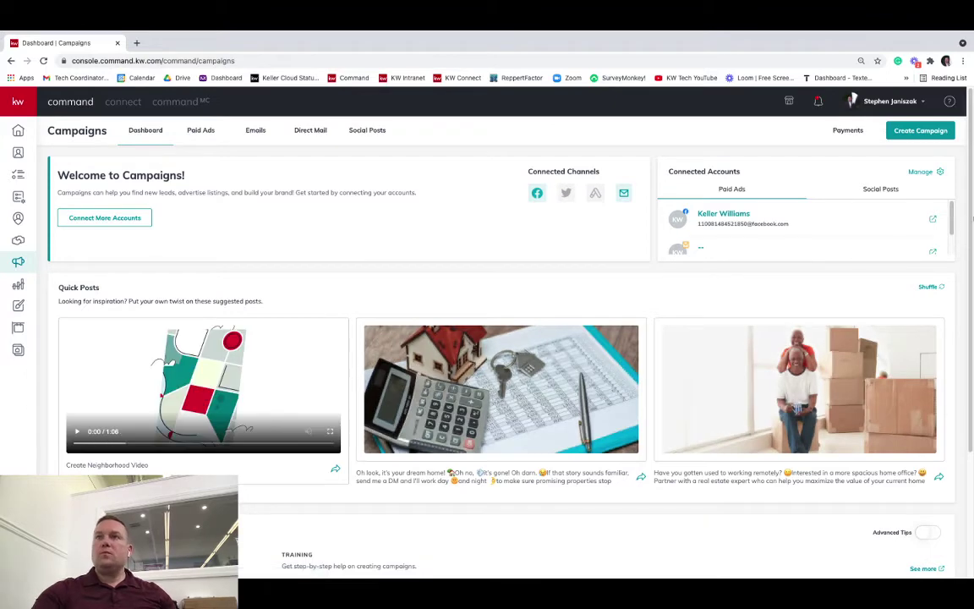
click(919, 131)
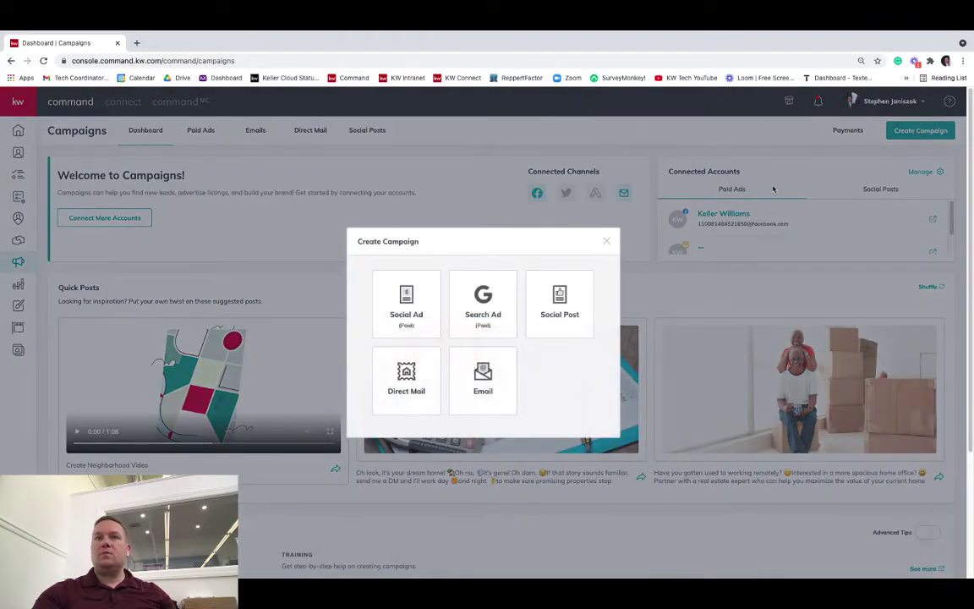
click(502, 370)
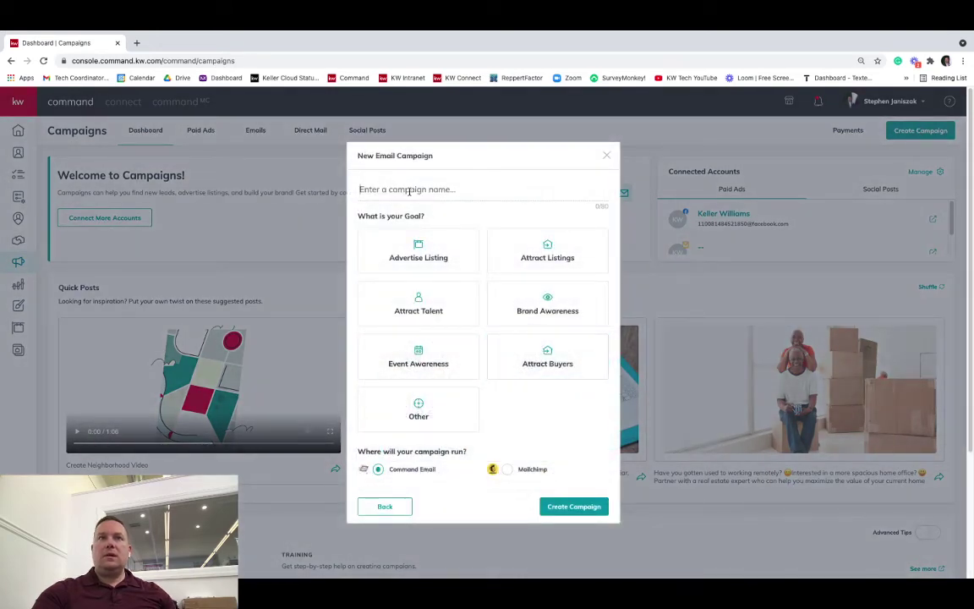
click(409, 191)
text(Spring Digital Magazine)
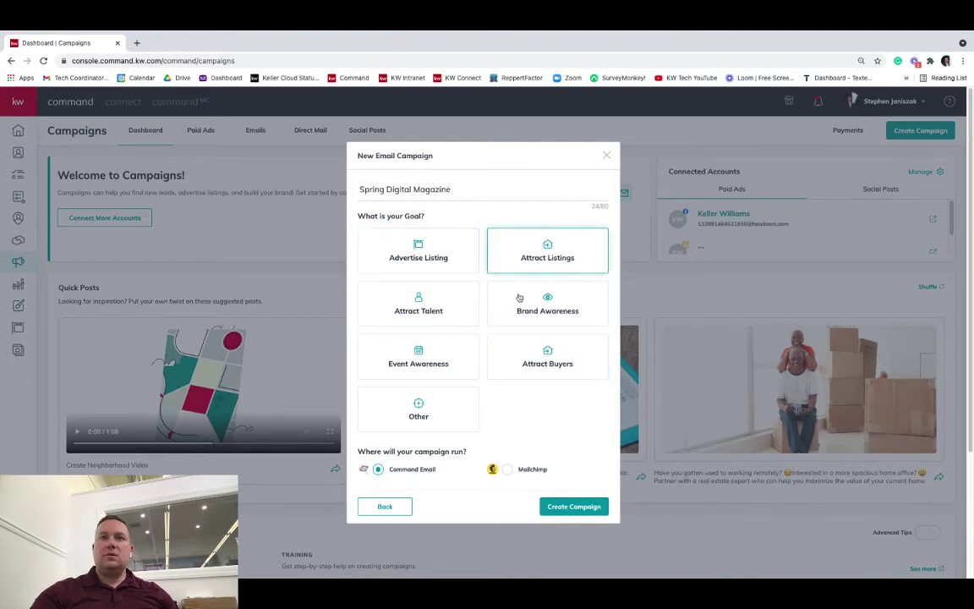
click(408, 415)
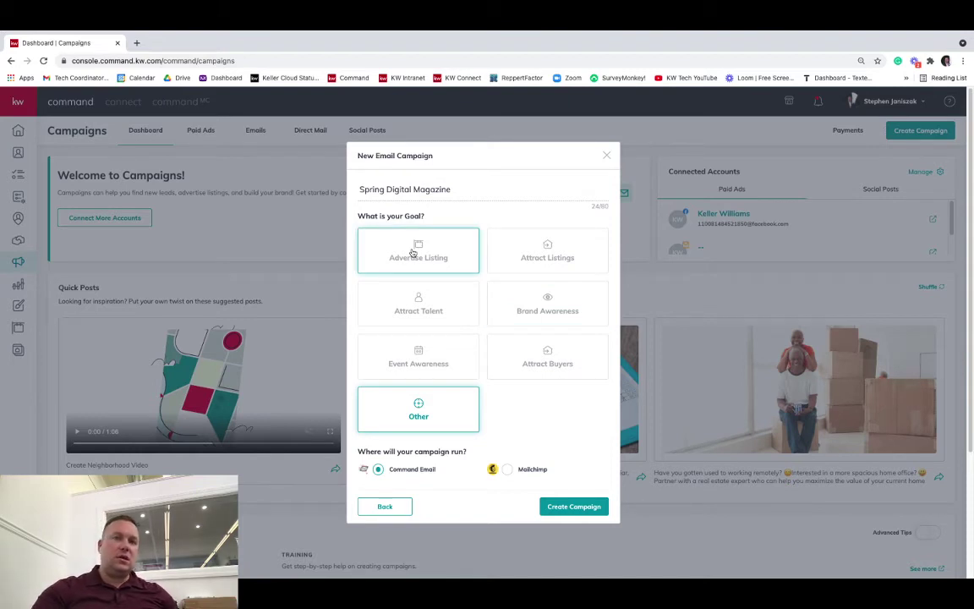
click(566, 507)
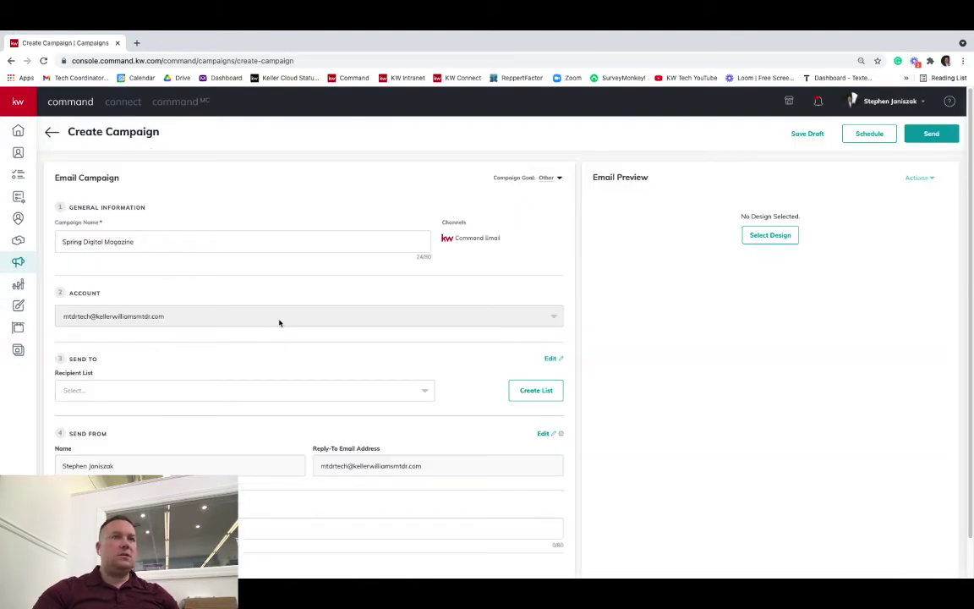
scroll(279, 322, down, 1)
scroll(279, 322, up, 1)
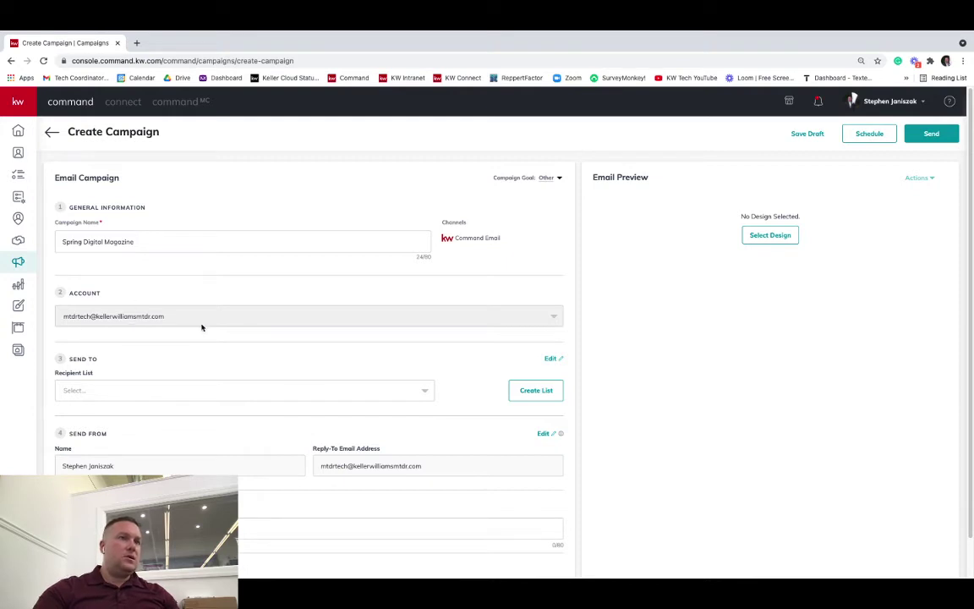
click(534, 394)
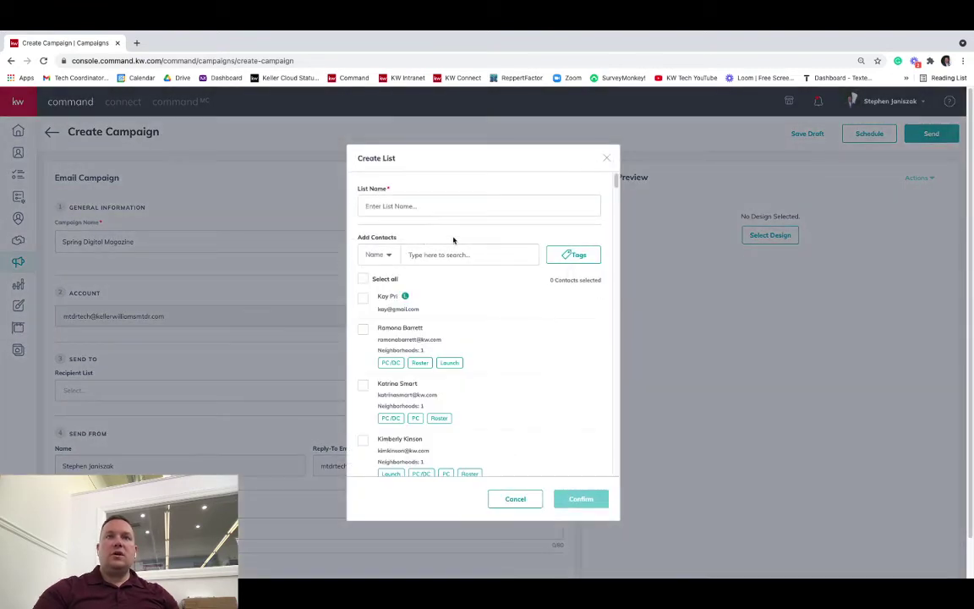
click(575, 256)
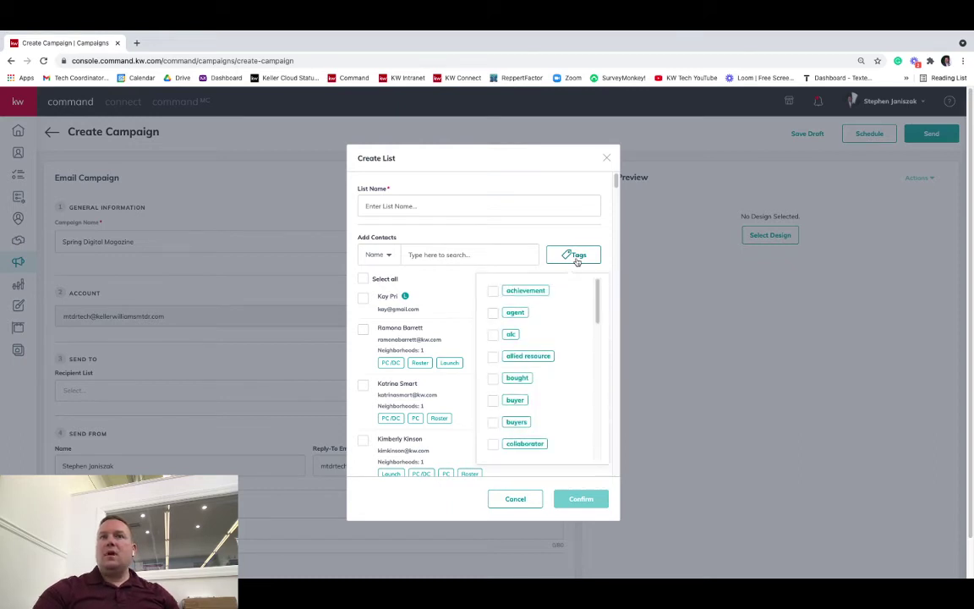
click(530, 240)
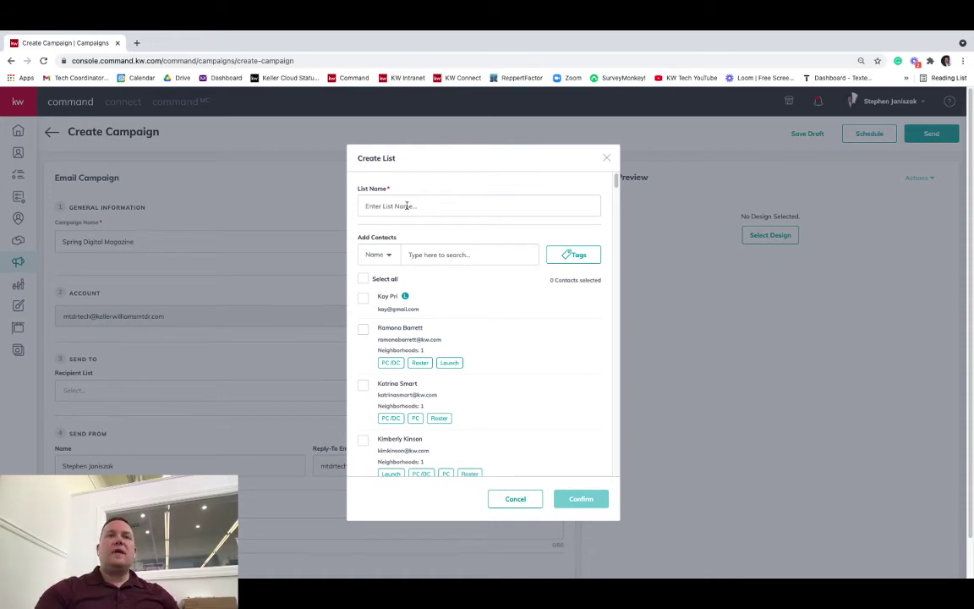
click(427, 204)
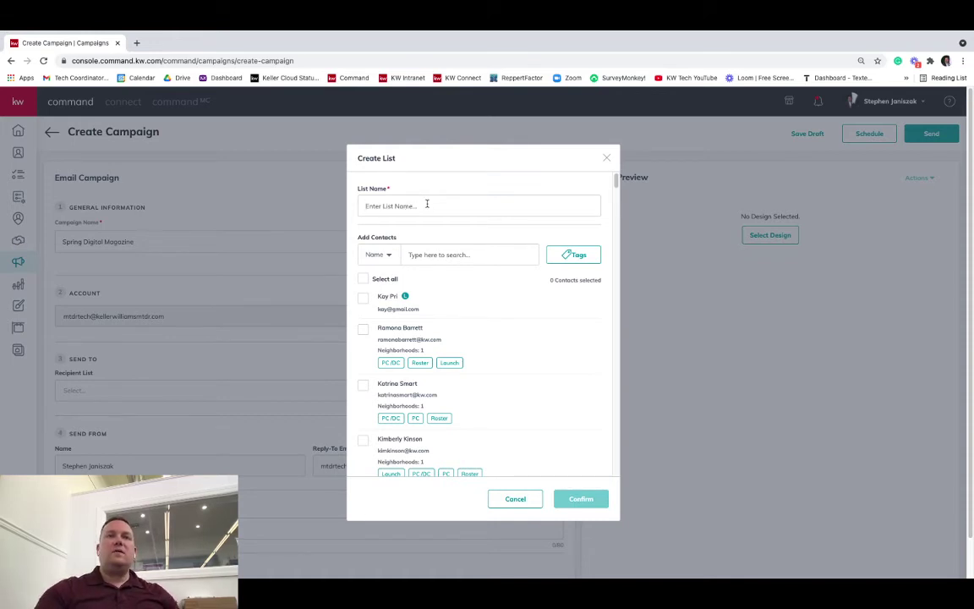
click(607, 159)
Choose Roster - 5/20 as the campaign's recipient list
click(149, 392)
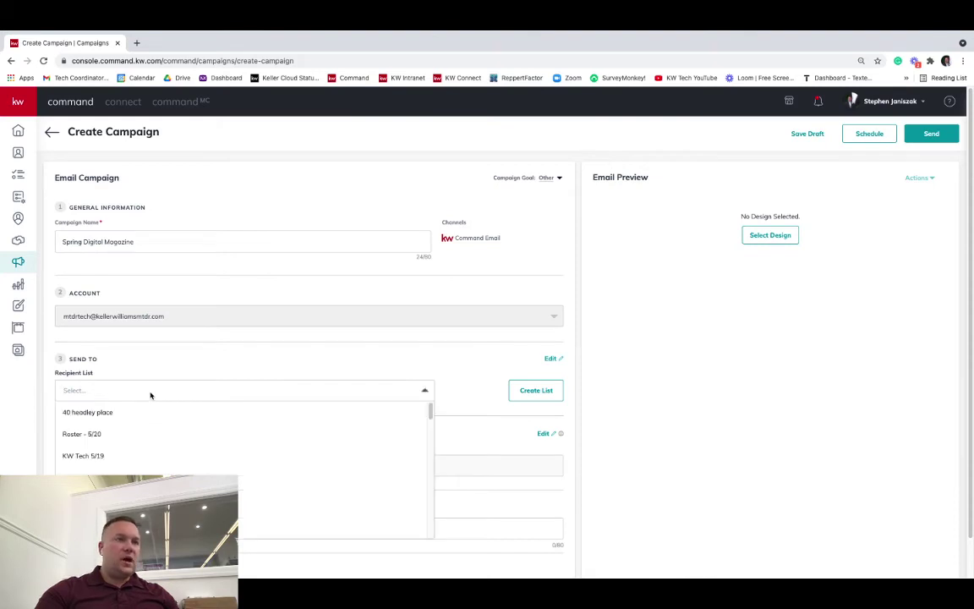
scroll(129, 423, down, 3)
scroll(90, 437, up, 5)
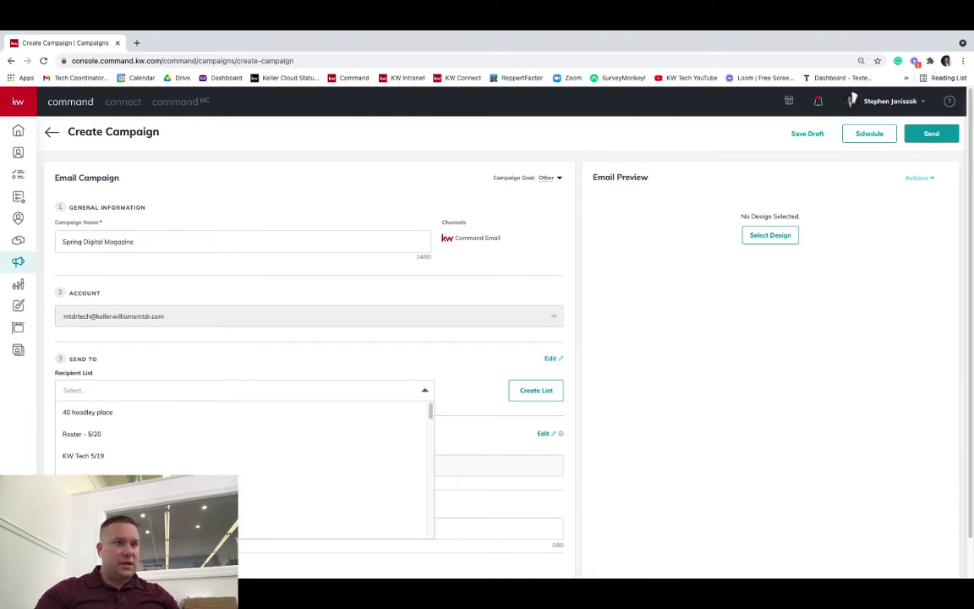
click(90, 434)
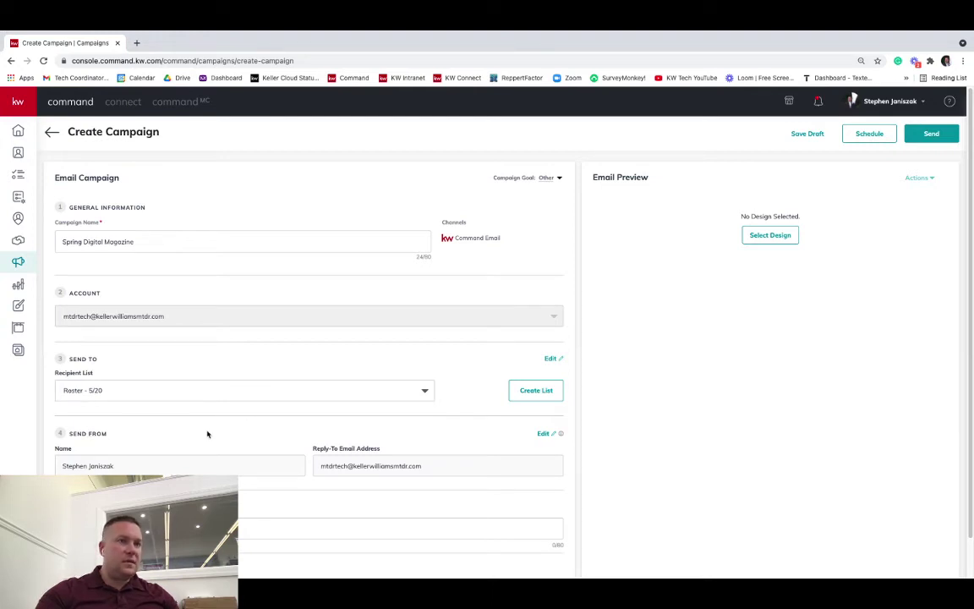
Enter a campaign subject line that ends with YOUR REAL ESTATE BUSINESS **
scroll(207, 434, down, 1)
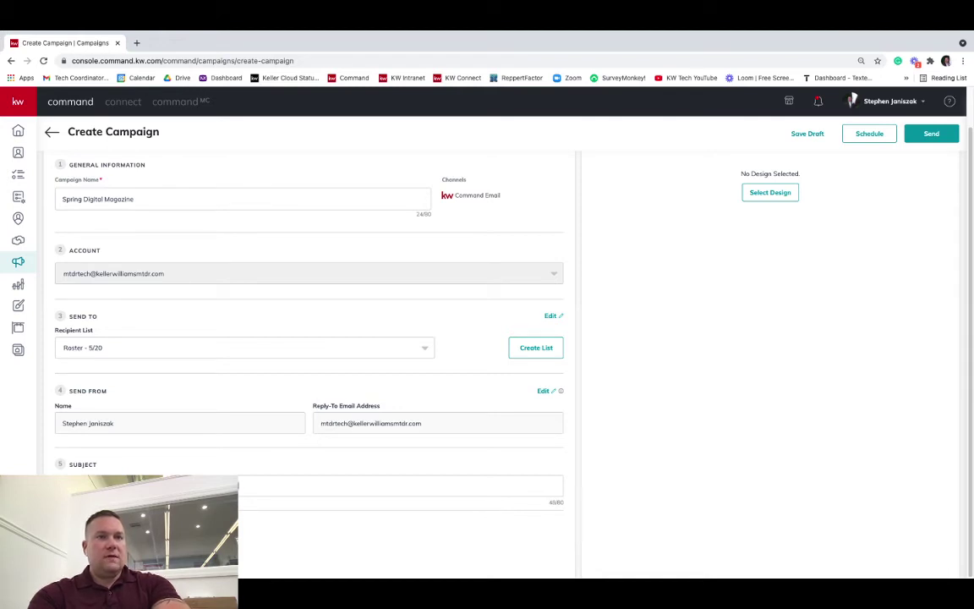
text(YOUR REAL ES)
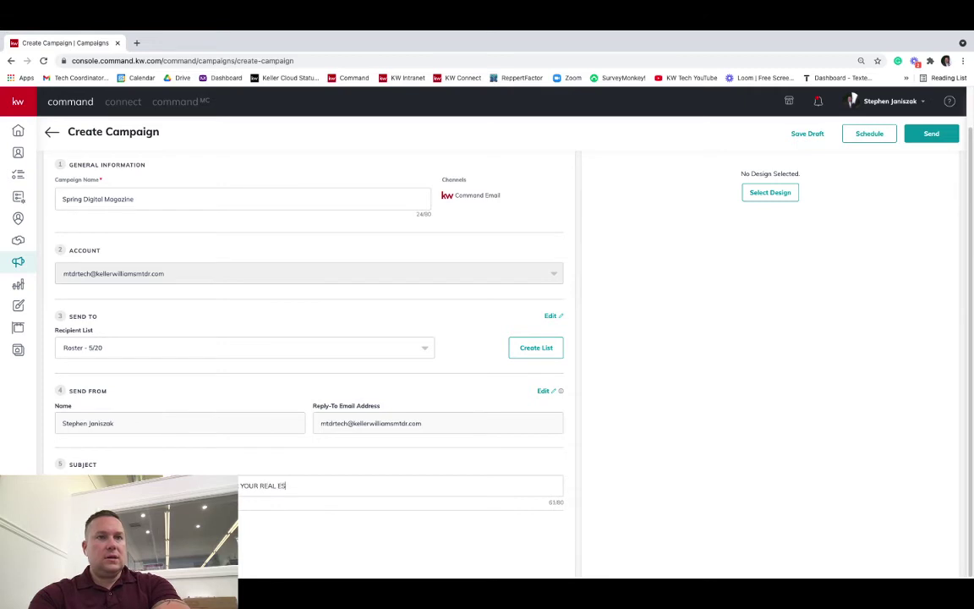
text(TATE BUSINESS **)
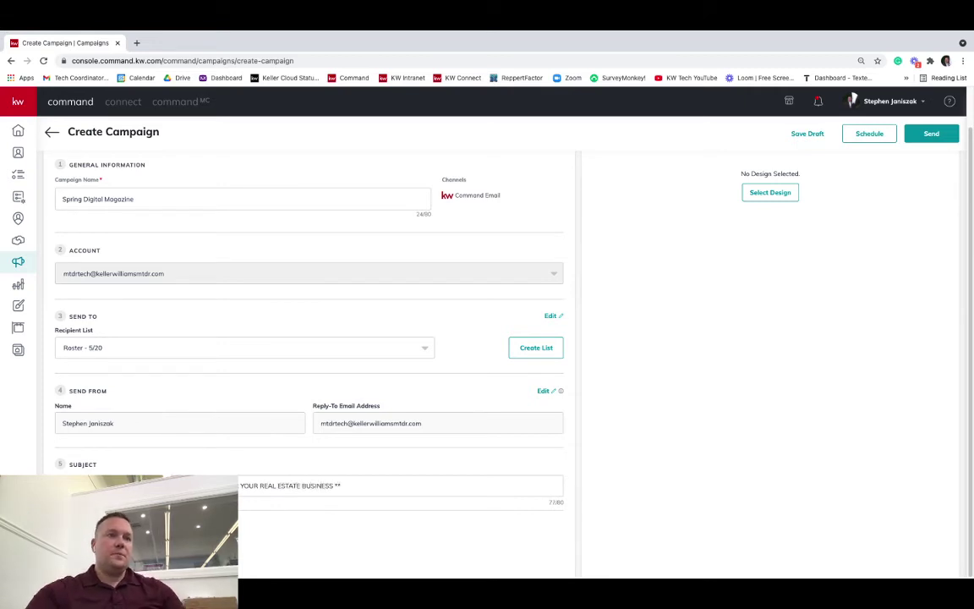
Select the Spring Digital Magazine template from My Templates as the campaign's email design
click(769, 192)
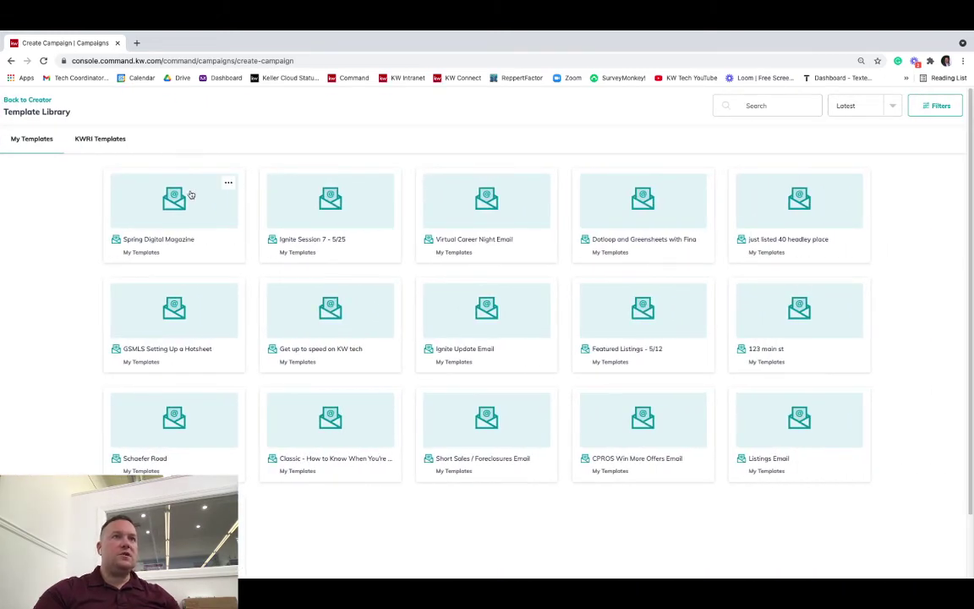
click(191, 196)
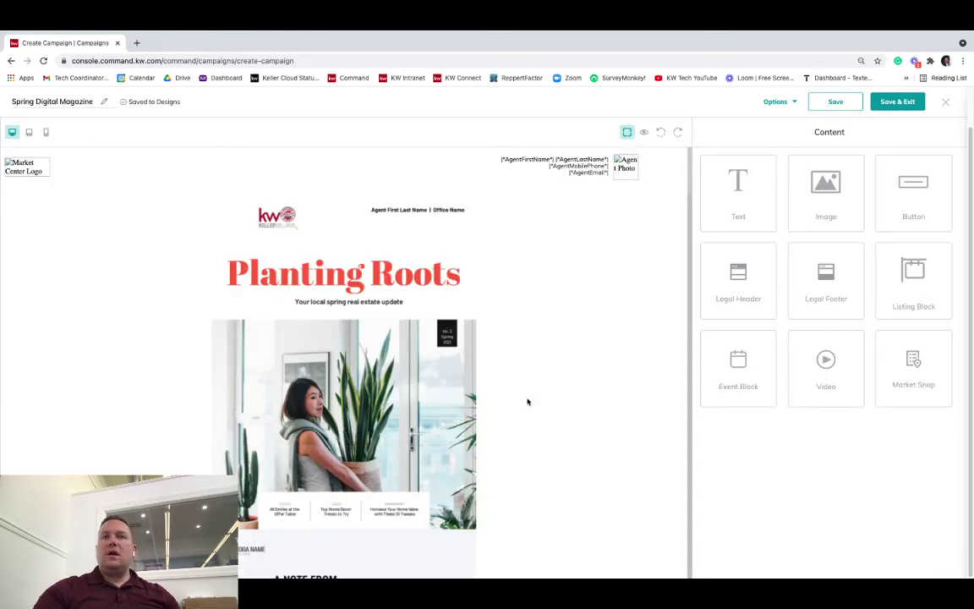
click(787, 102)
click(790, 157)
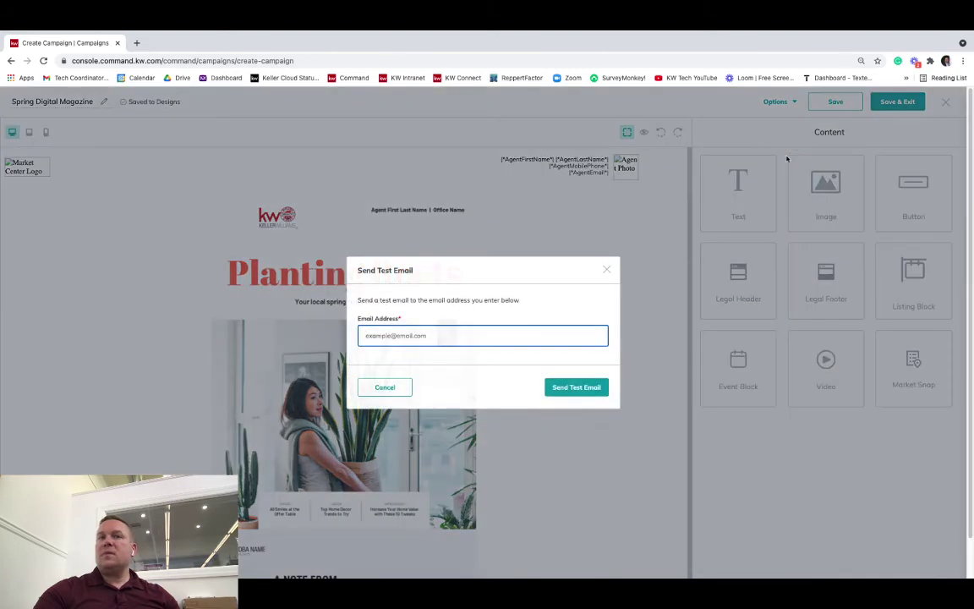
click(606, 269)
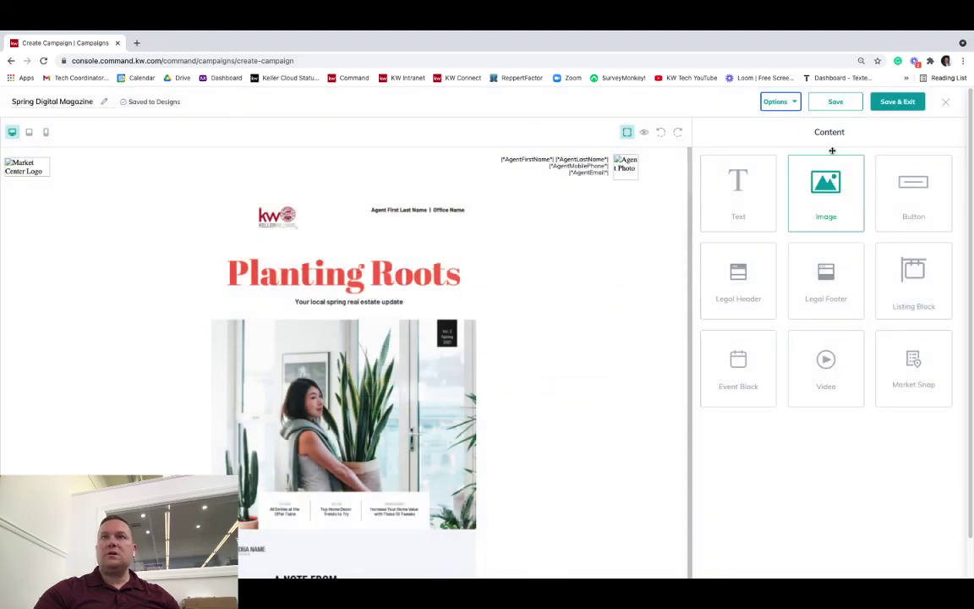
Preview the Spring Digital Magazine design, review it down to the legal footer and close the preview
click(781, 103)
click(778, 130)
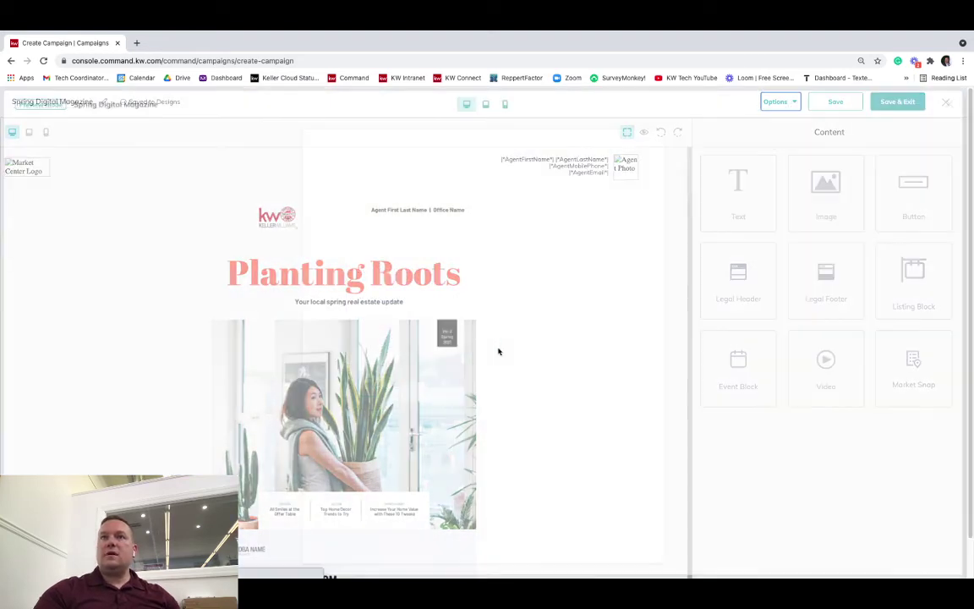
scroll(498, 352, down, 5)
scroll(499, 352, down, 5)
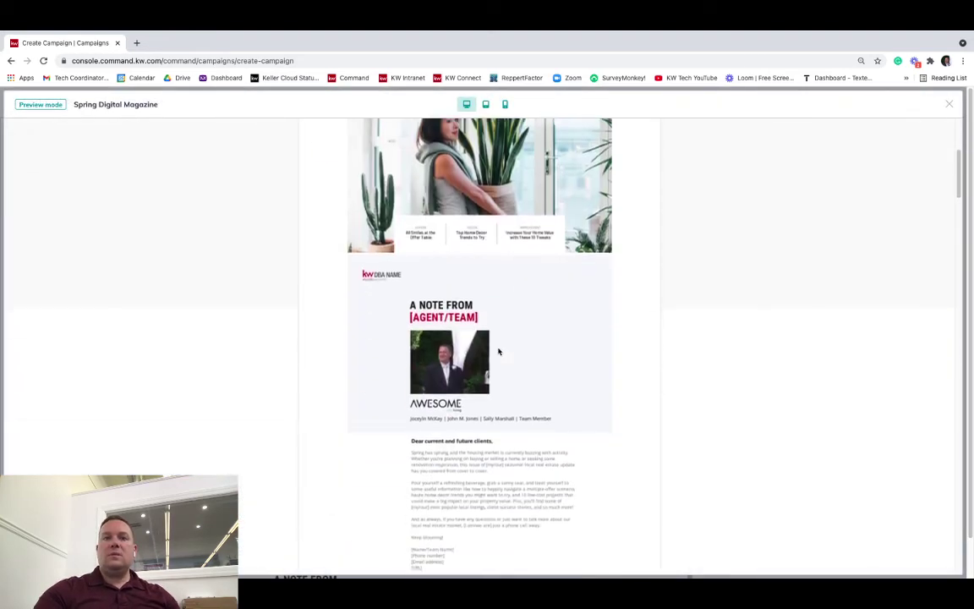
scroll(498, 352, down, 7)
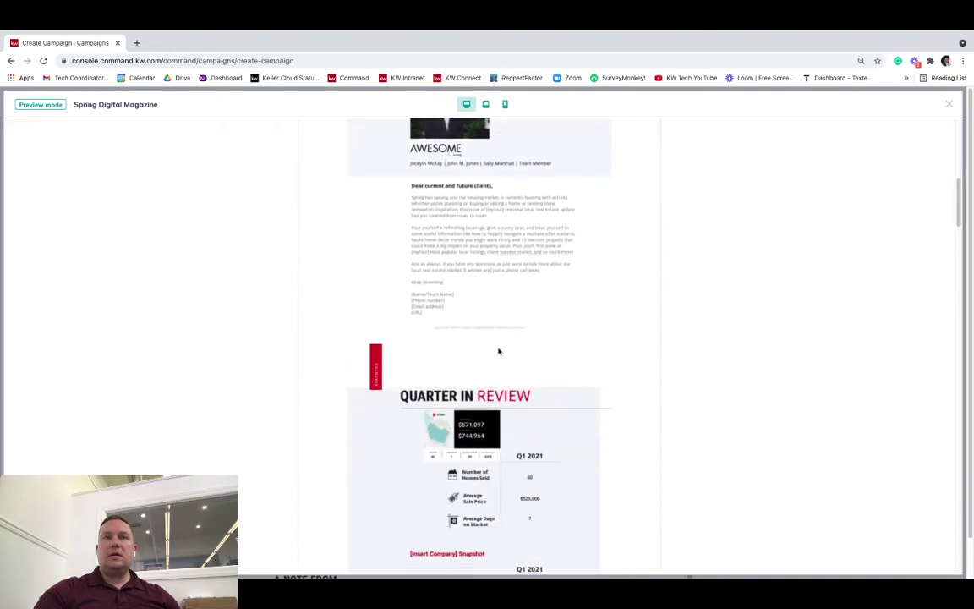
scroll(499, 351, down, 8)
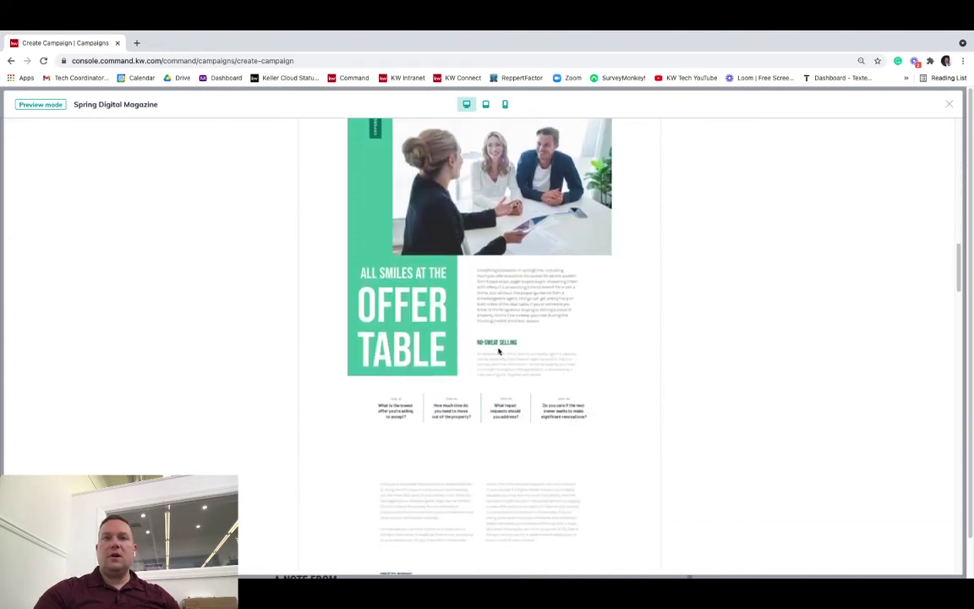
scroll(499, 352, down, 10)
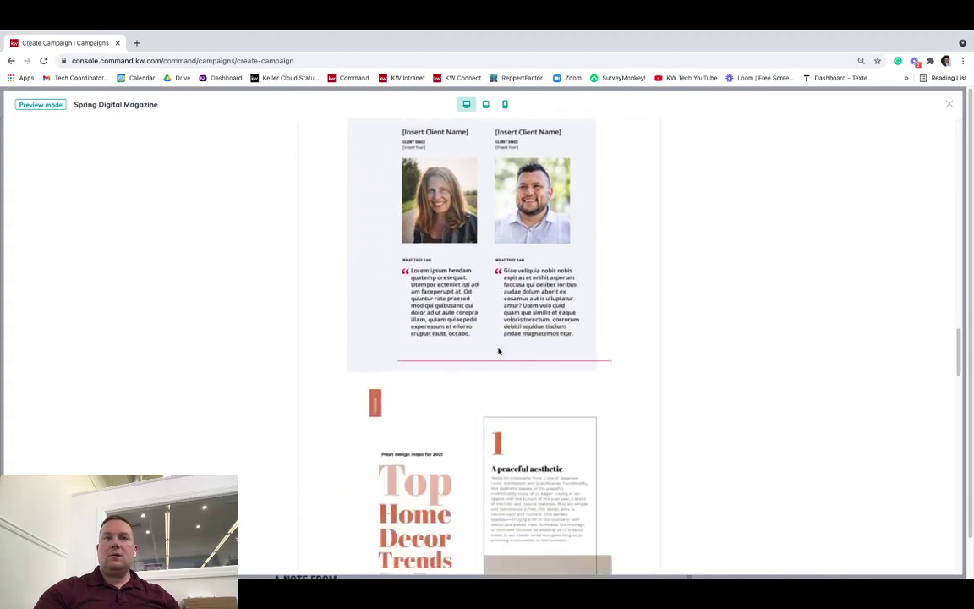
scroll(499, 352, down, 10)
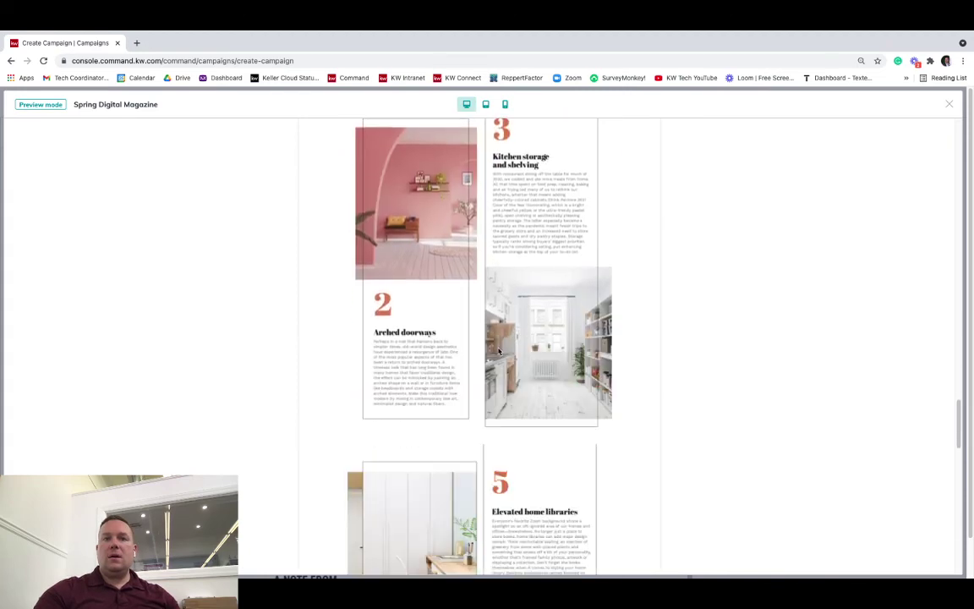
scroll(498, 352, down, 4)
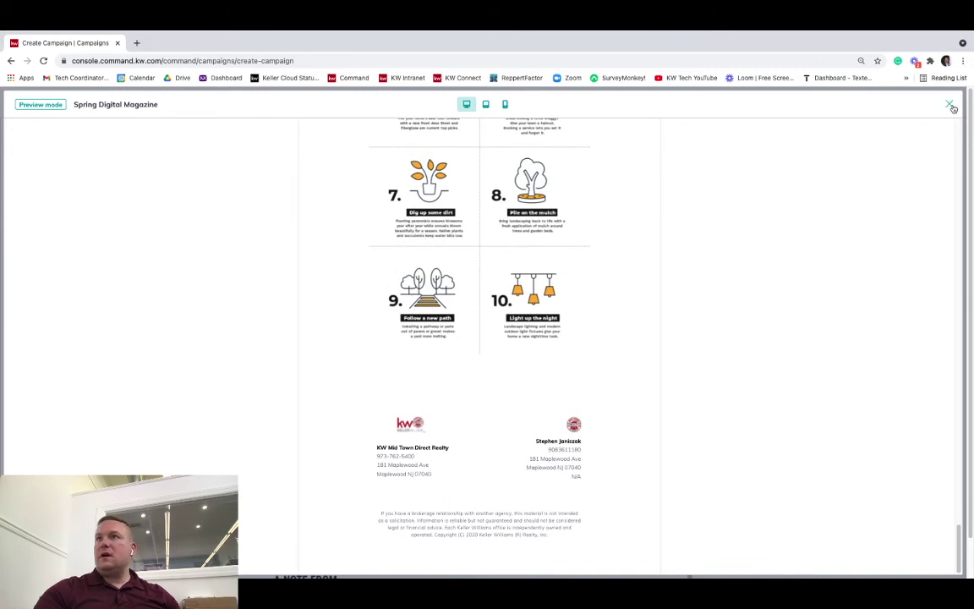
click(948, 104)
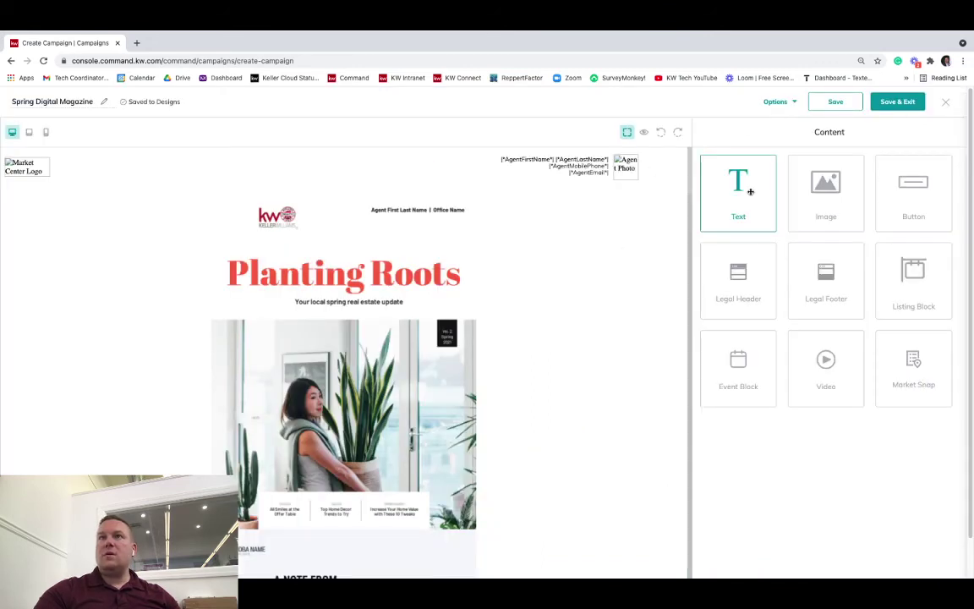
Save the design and exit to the campaign form, and show the actions available for the email preview
click(909, 102)
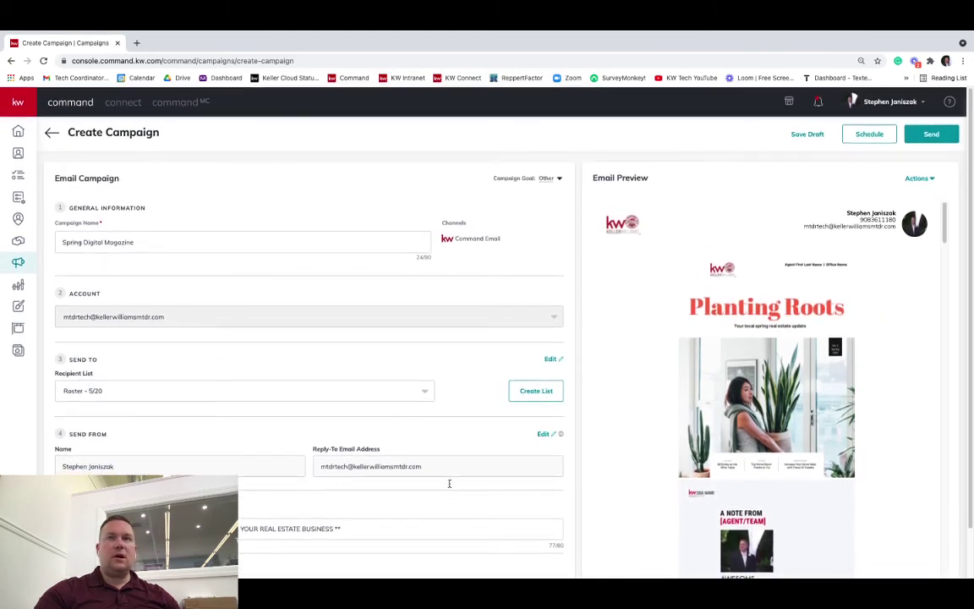
click(925, 178)
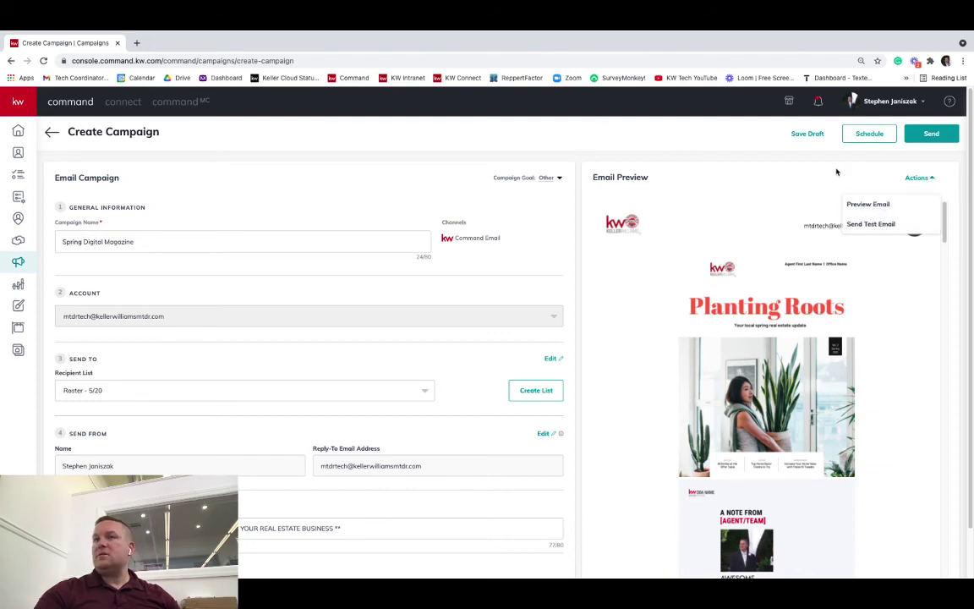
Try picking May 28, 2021 at 9:00 AM as the campaign's send time, and close the scheduling dialog without scheduling
click(811, 179)
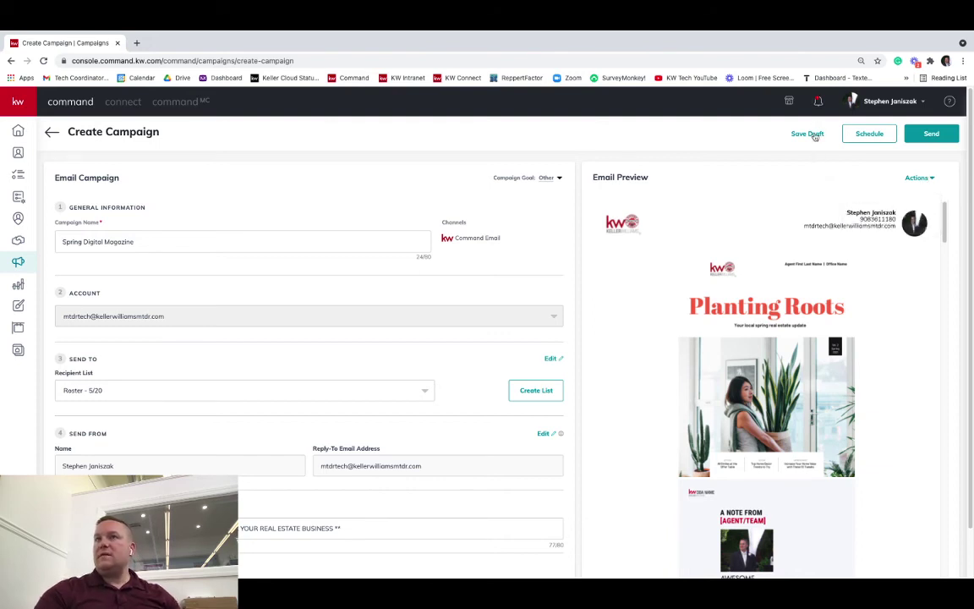
click(871, 134)
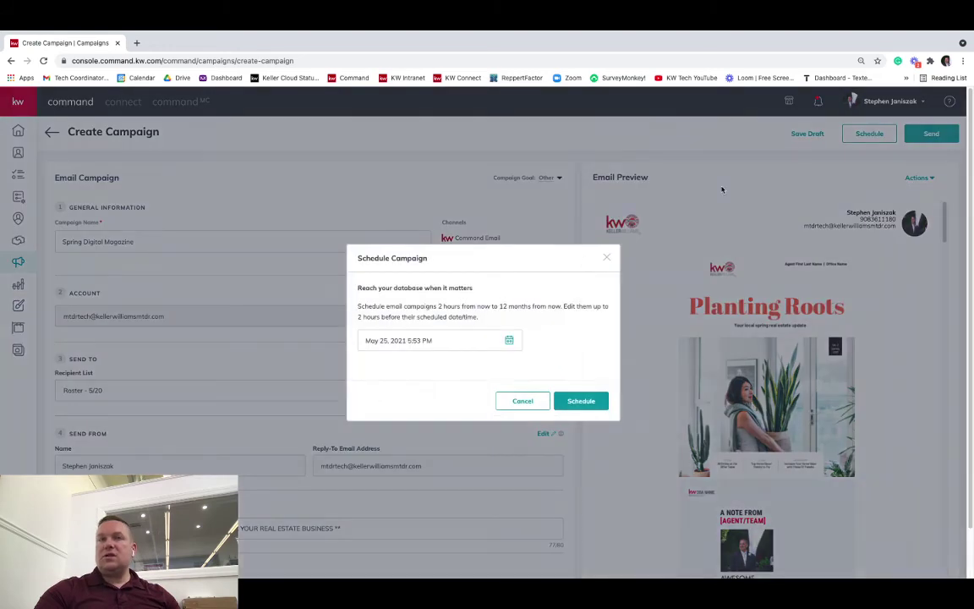
click(509, 340)
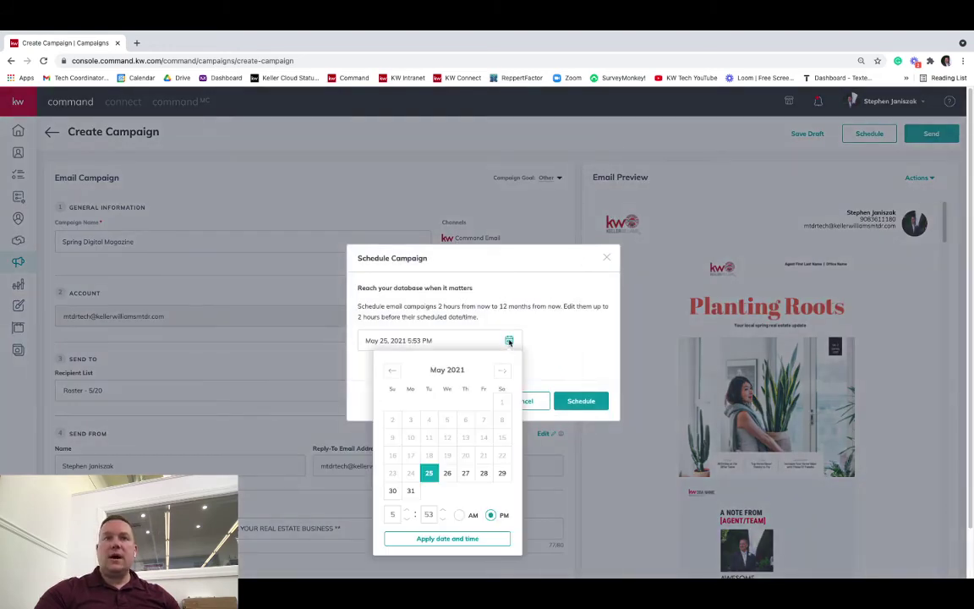
click(483, 473)
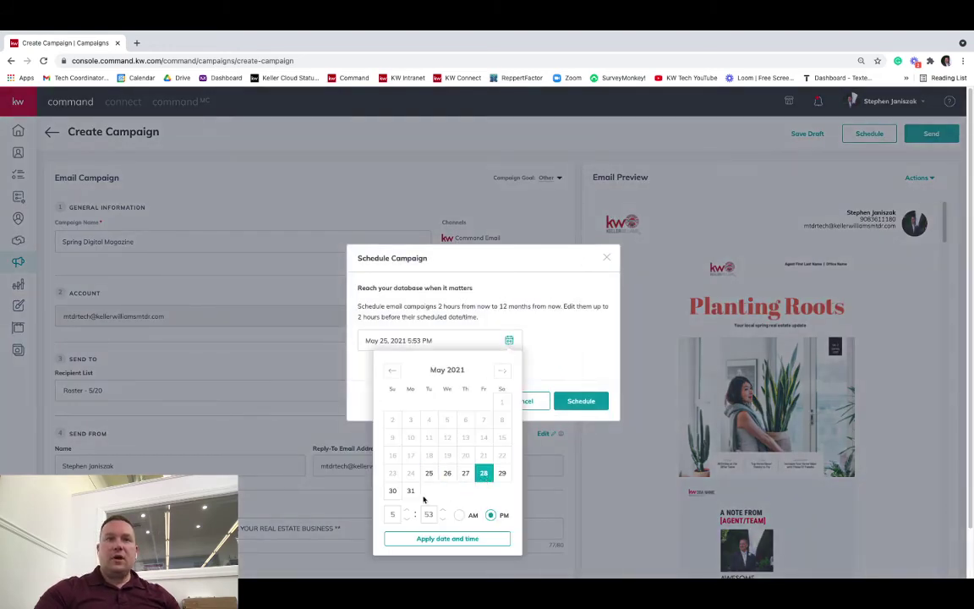
click(393, 514)
text(9)
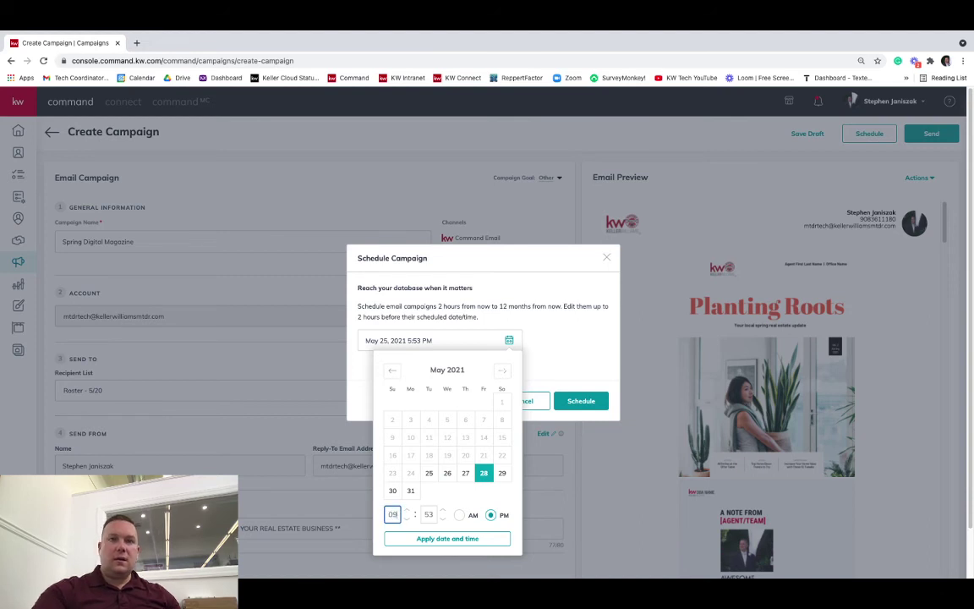
click(429, 514)
text(00)
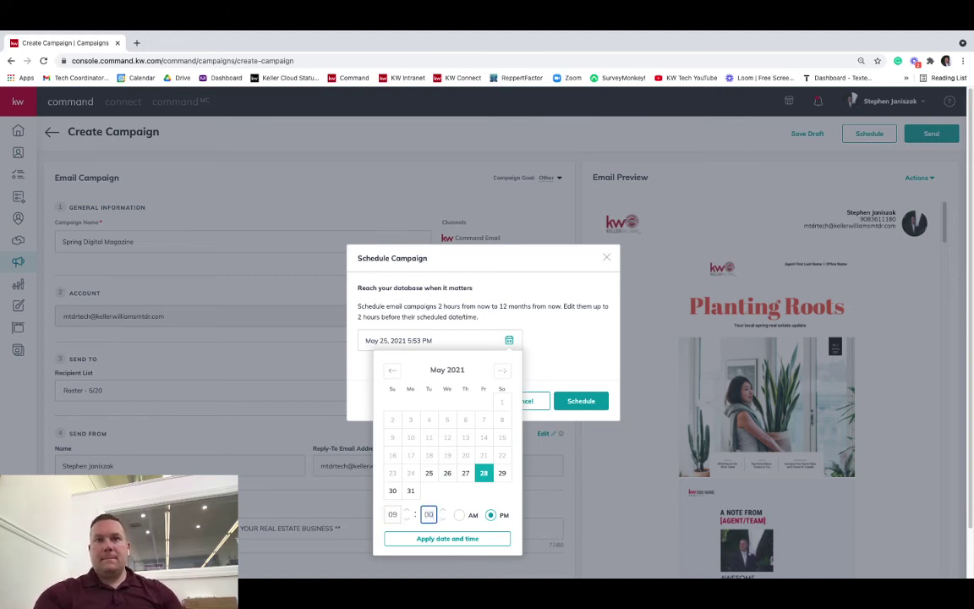
click(460, 515)
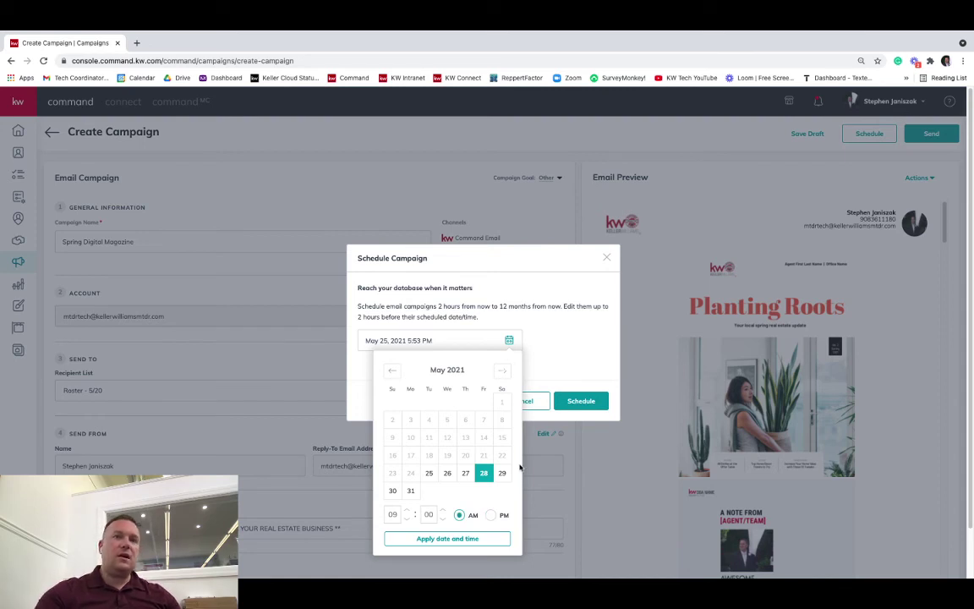
click(511, 284)
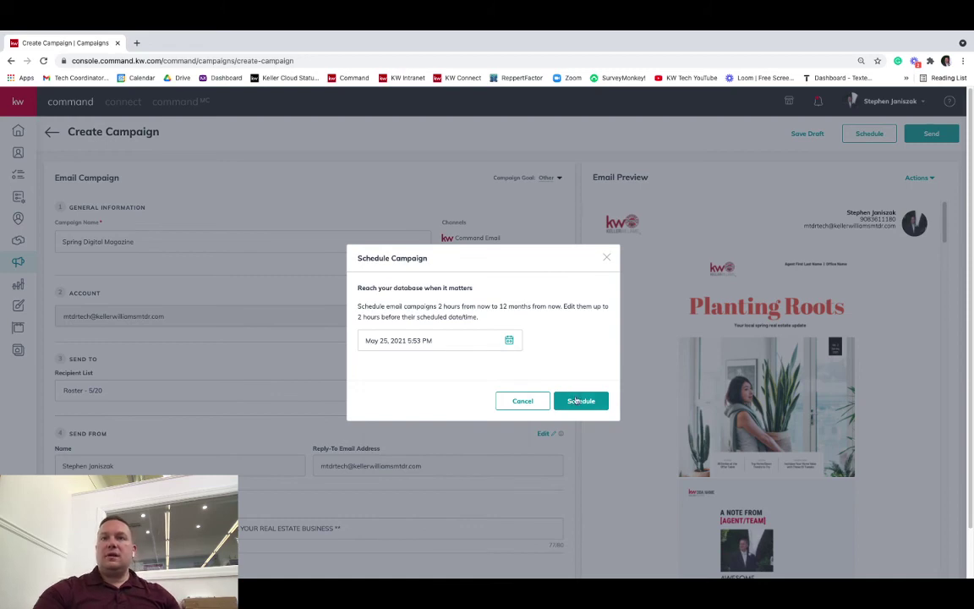
click(607, 257)
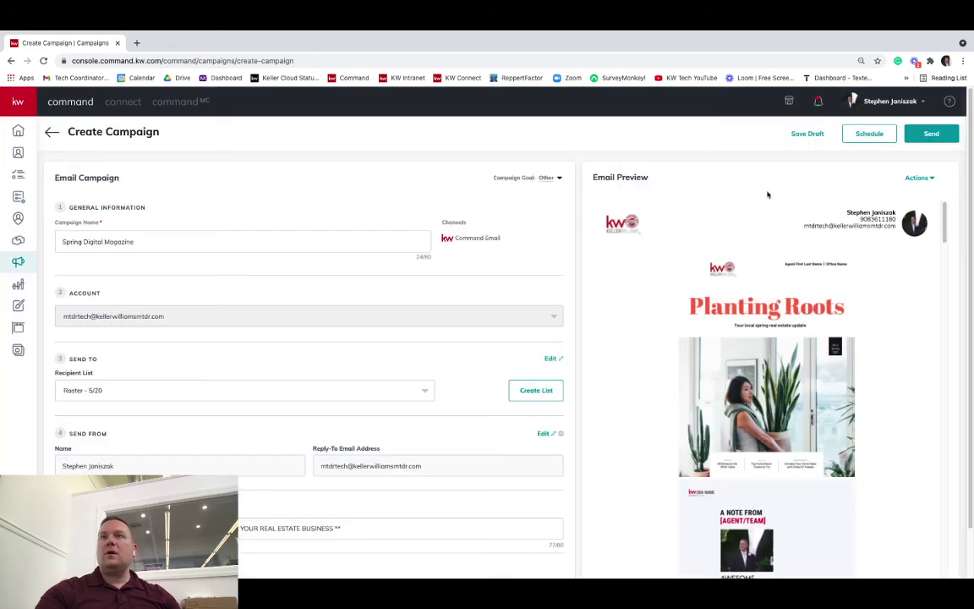
Review the send confirmation for the campaign without sending it, and save the campaign as a draft
click(931, 137)
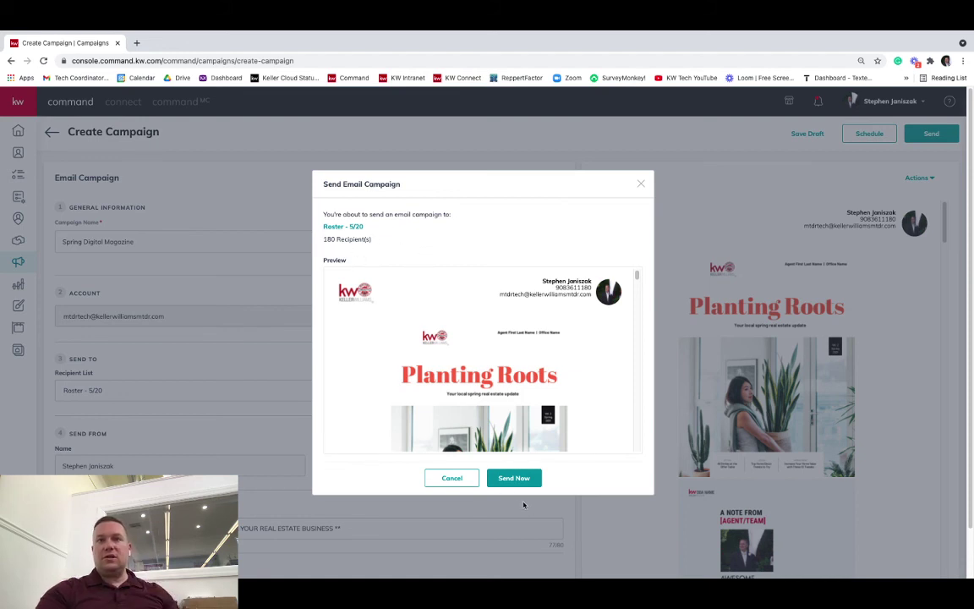
click(642, 186)
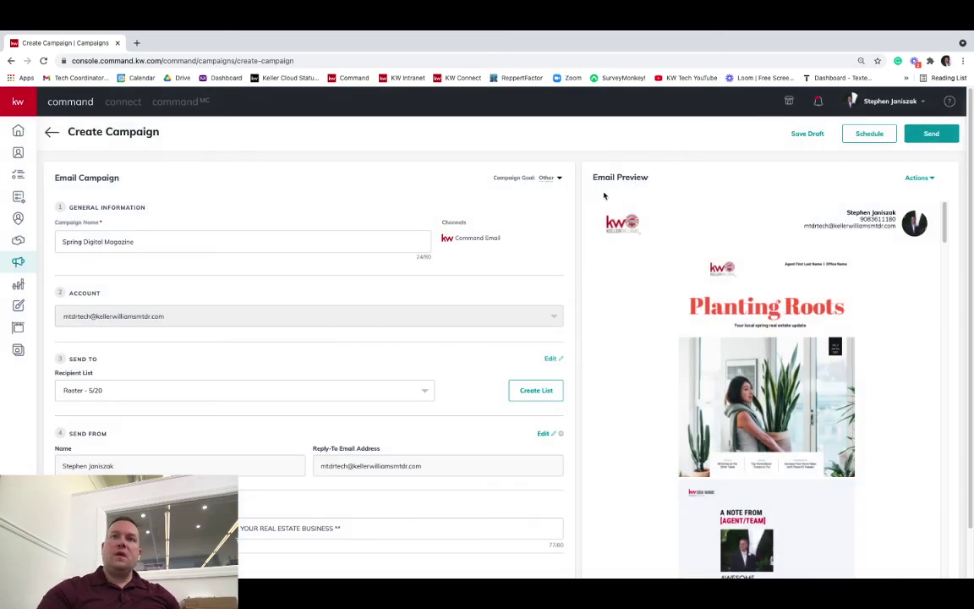
click(807, 133)
click(461, 363)
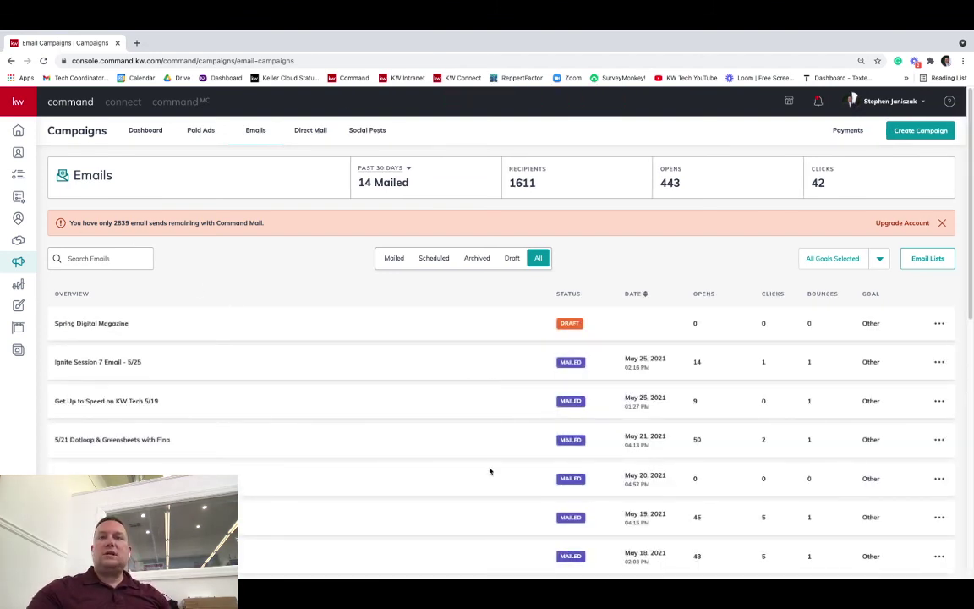
Examine the email campaigns list, including the remaining sends notice and each campaign's status, opens, clicks and bounces
scroll(490, 471, down, 1)
scroll(489, 471, up, 1)
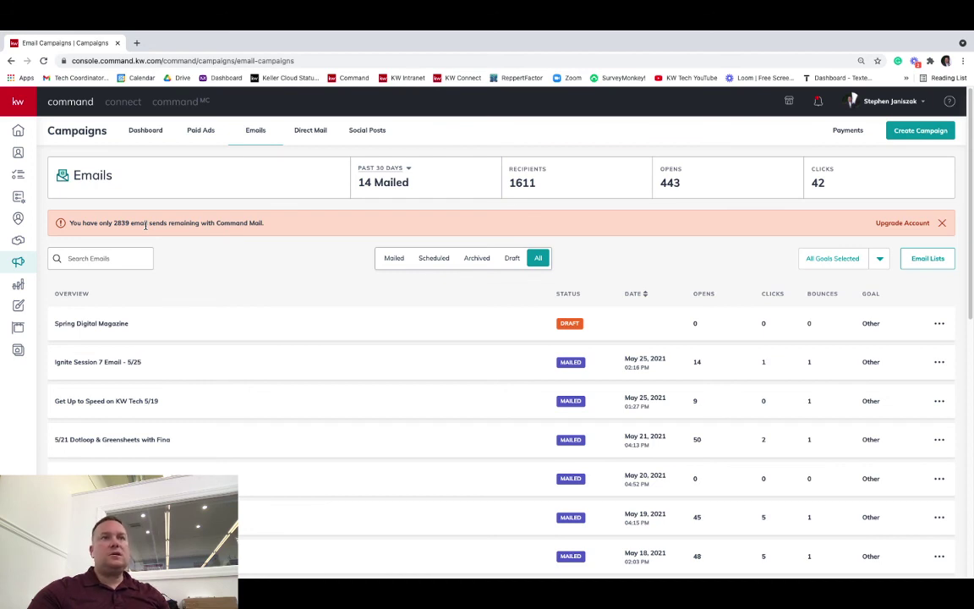
scroll(298, 472, down, 1)
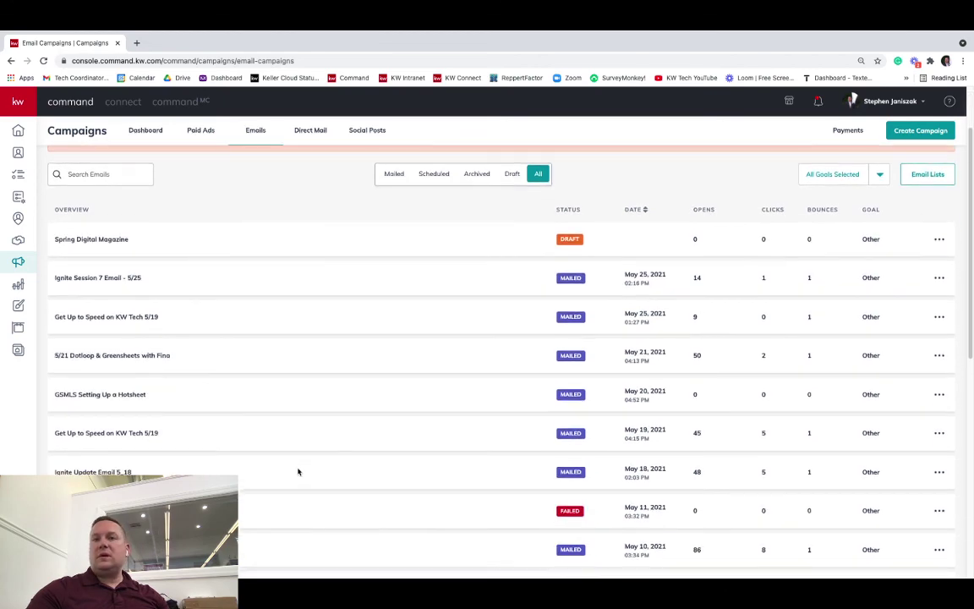
scroll(297, 472, up, 1)
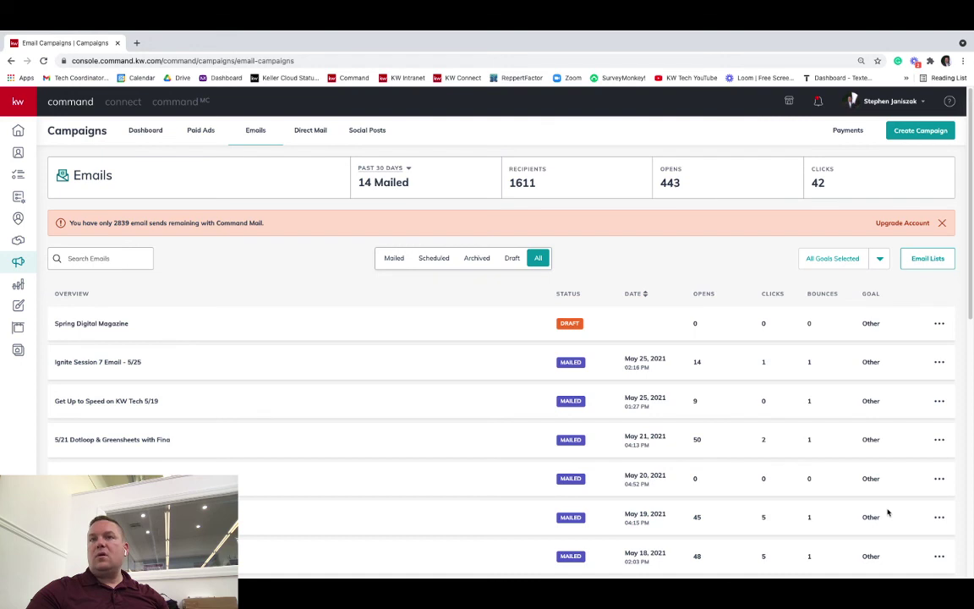
scroll(420, 441, down, 1)
scroll(420, 441, up, 1)
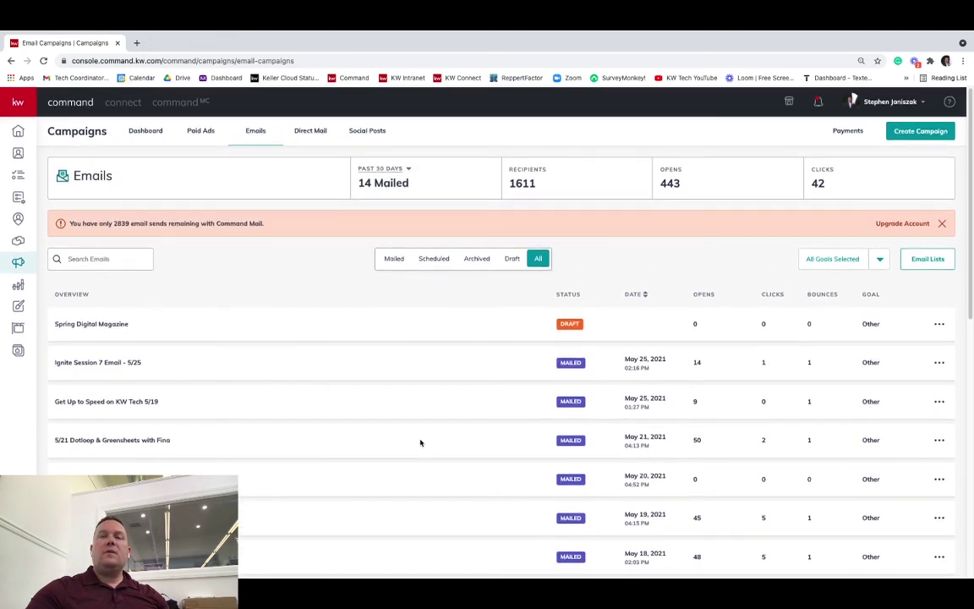